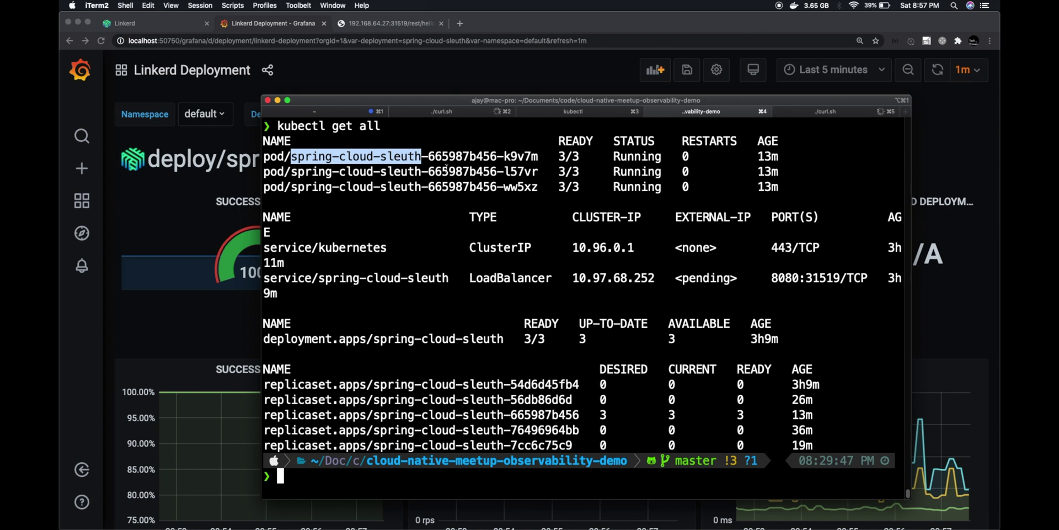
Examine the names and ready container counts of the spring-cloud-sleuth pods in the kubectl get all output
left_click_drag(558, 156, 579, 157)
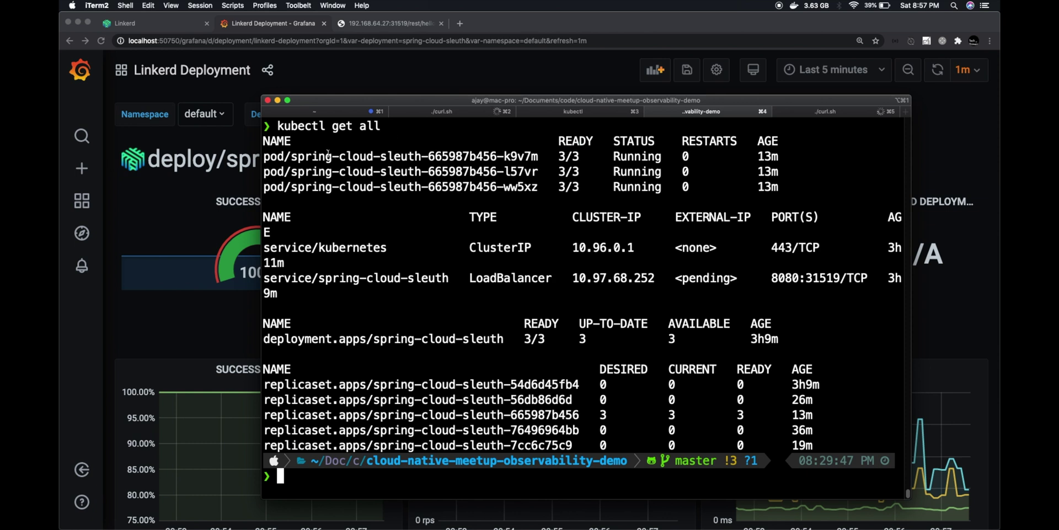
double_click(464, 156)
left_click(566, 156)
left_click_drag(565, 156, 579, 157)
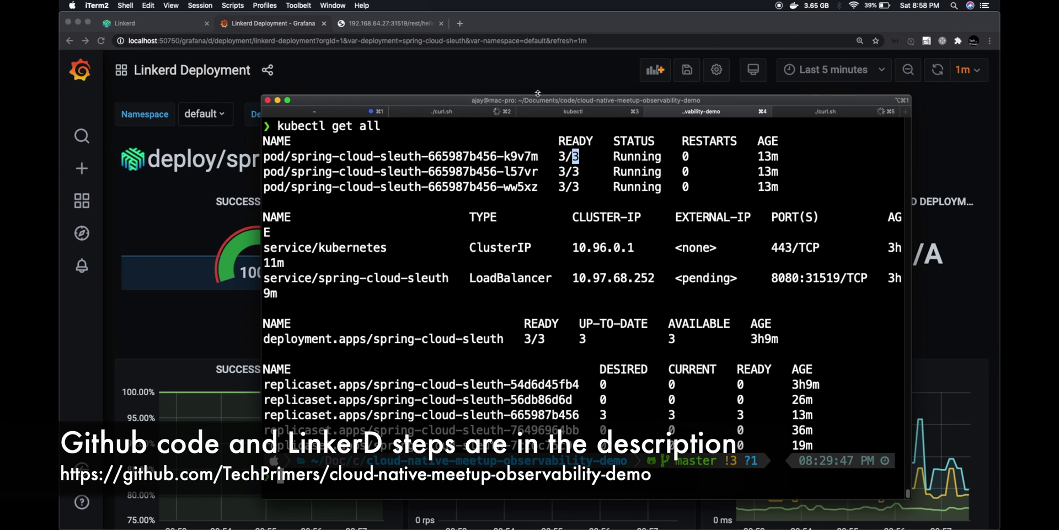
left_click_drag(293, 156, 422, 156)
double_click(517, 158)
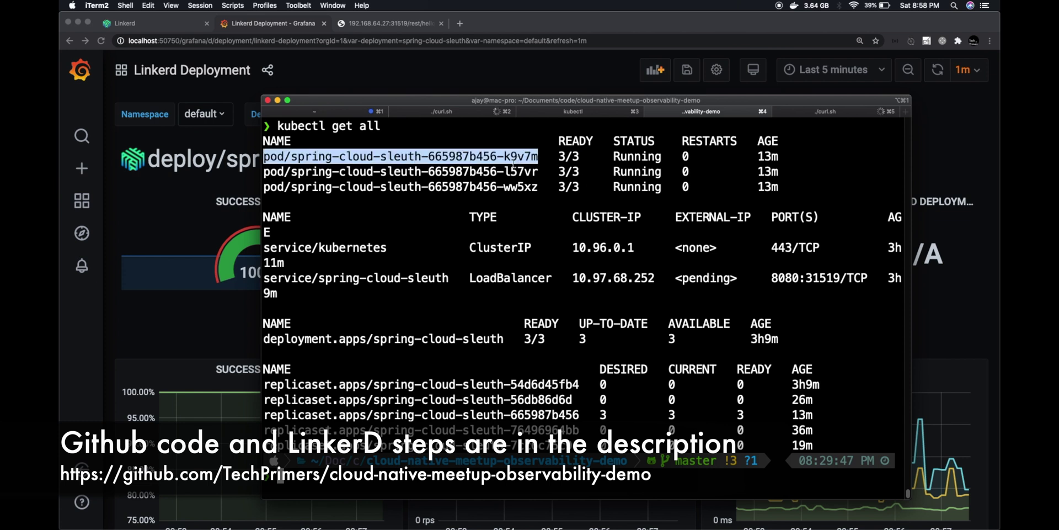
double_click(512, 172)
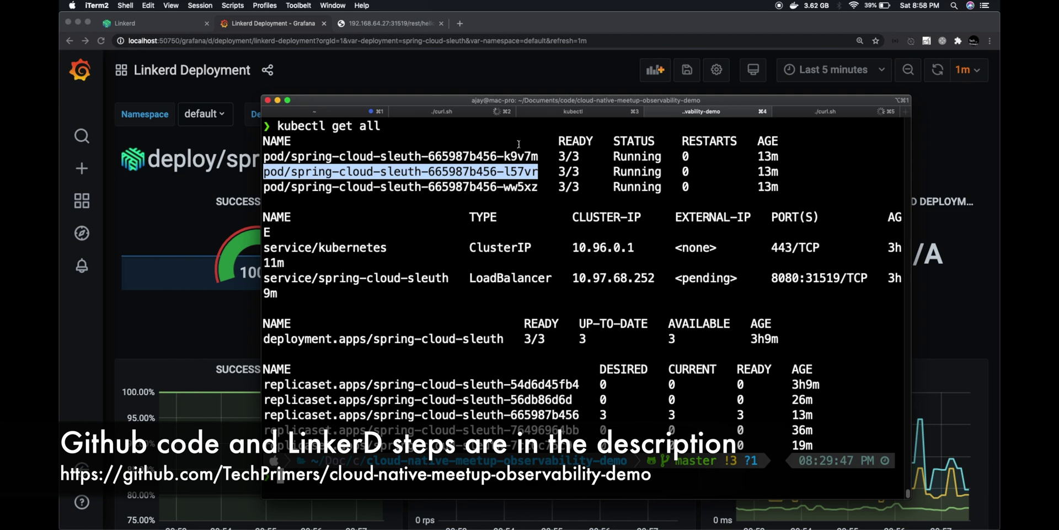
Check the running curl.sh request loop, then switch to Chrome and inspect the /rest/hello/client endpoint it calls
left_click(470, 112)
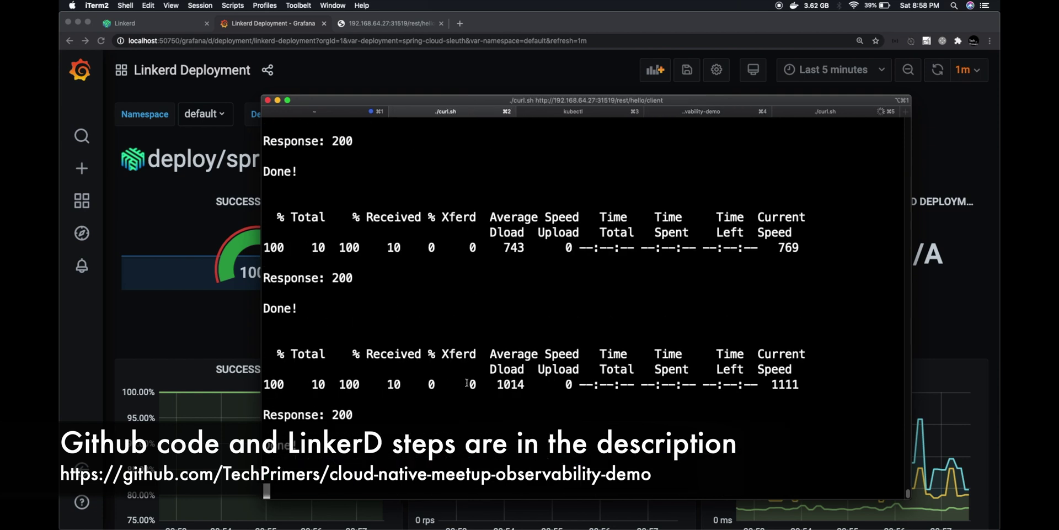
left_click(391, 29)
left_click(390, 25)
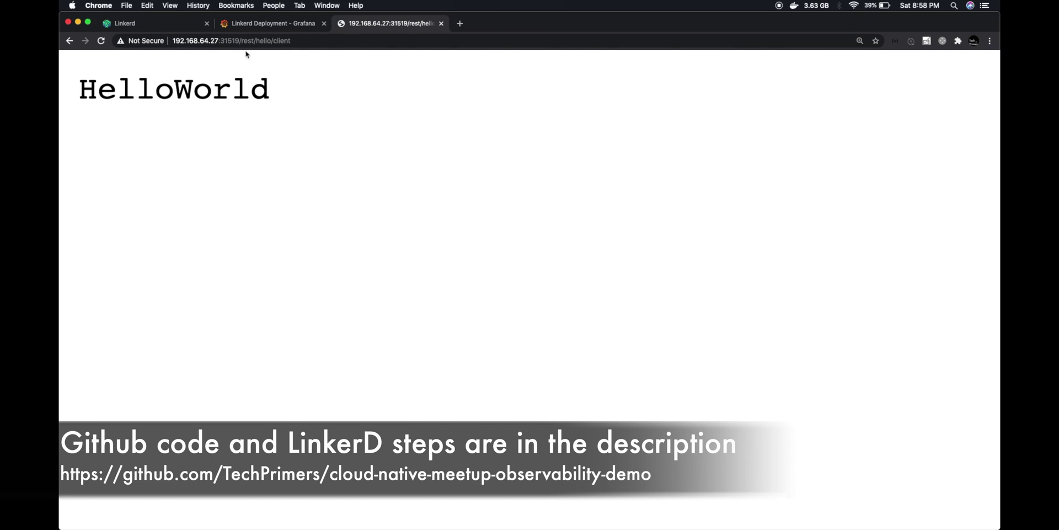
left_click_drag(245, 40, 292, 40)
double_click(275, 40)
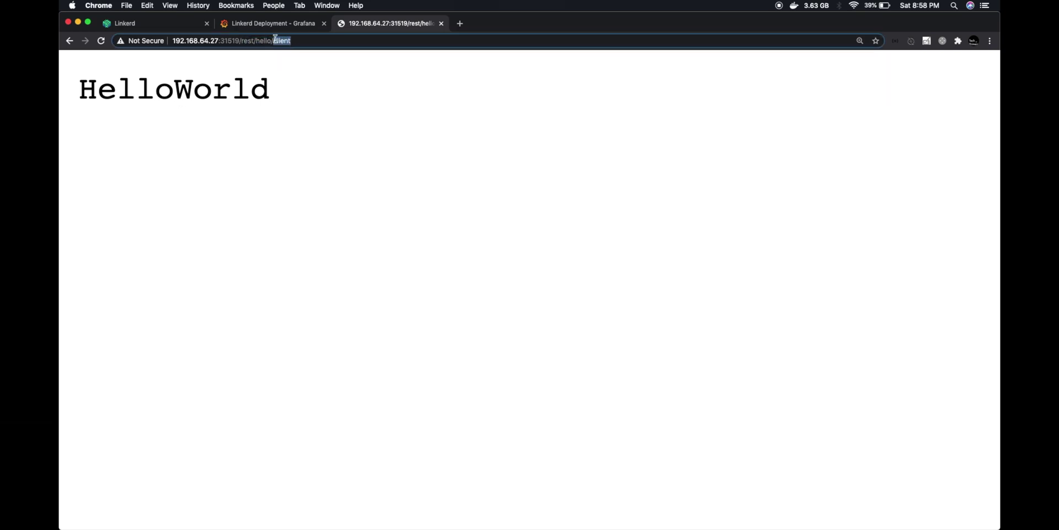
left_click(275, 40)
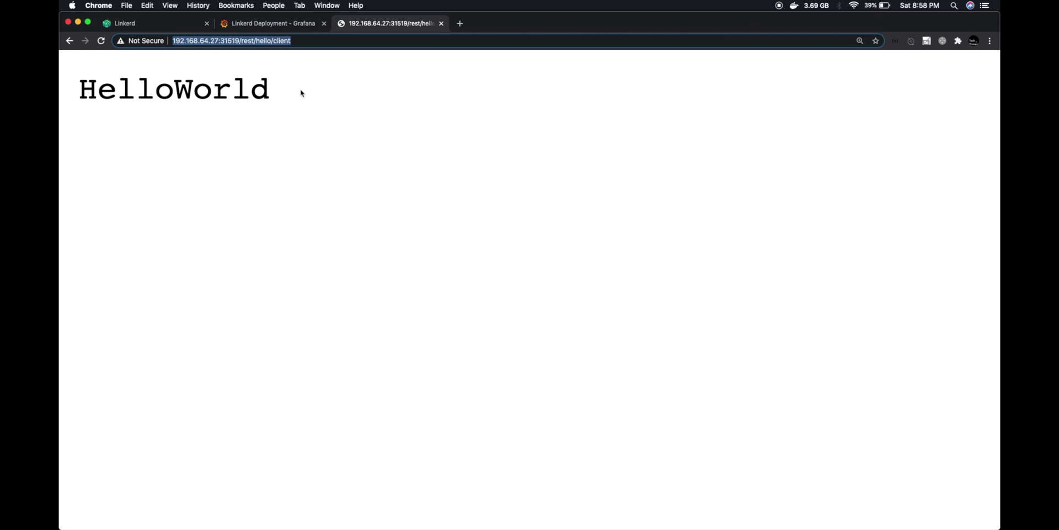
Examine the deployment, pod and replica set metrics of the default namespace in the Linkerd dashboard
left_click(291, 26)
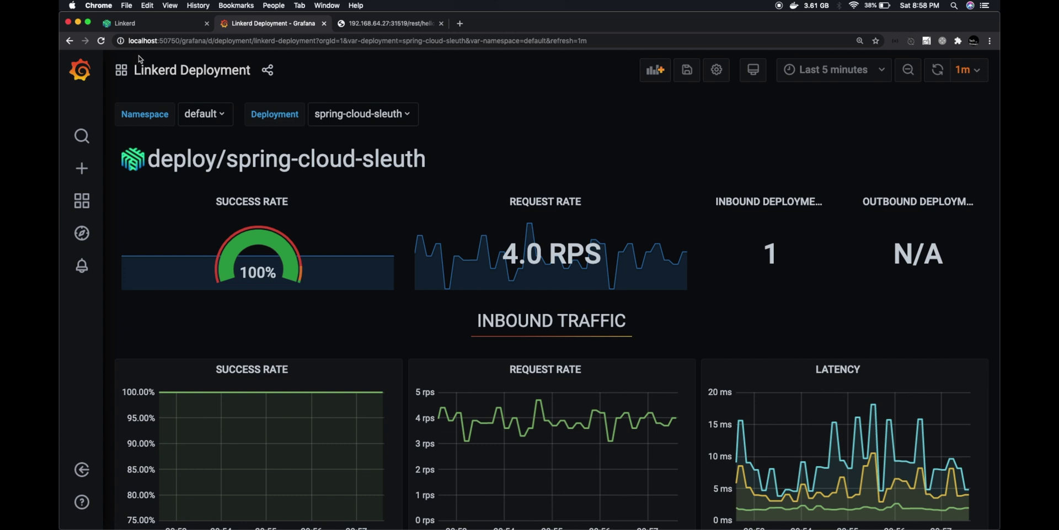
left_click(160, 25)
scroll(619, 346, "down", 1)
left_click(271, 23)
left_click(140, 23)
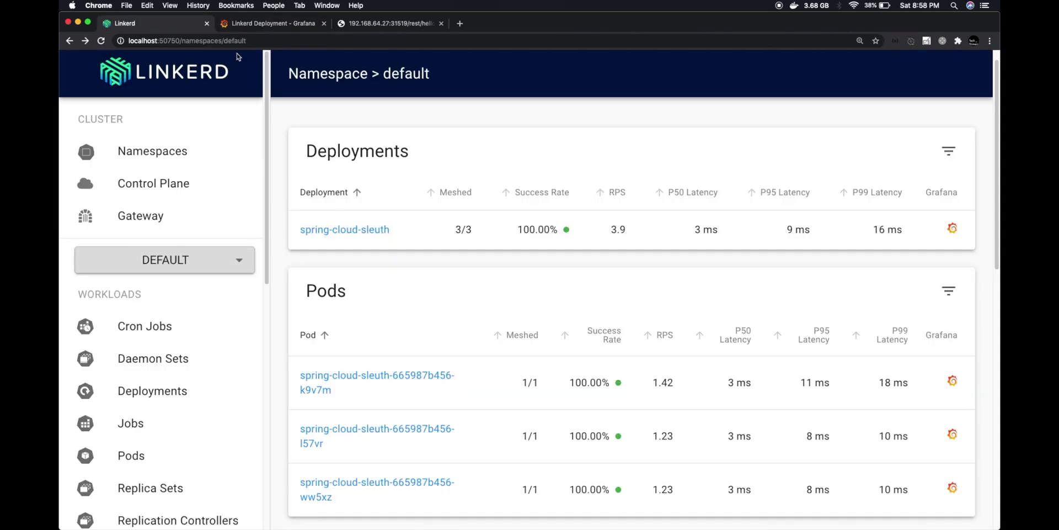
scroll(579, 354, "down", 4)
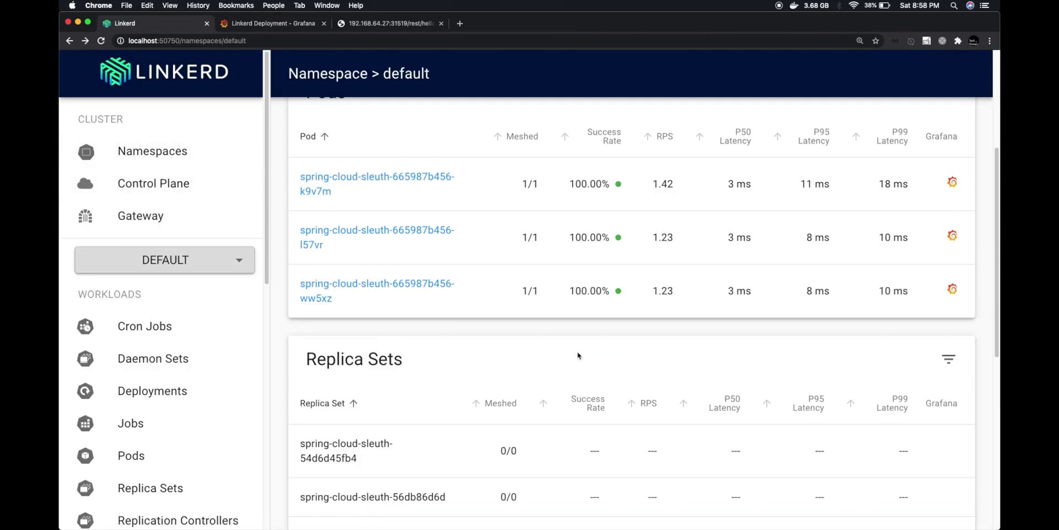
scroll(579, 355, "up", 5)
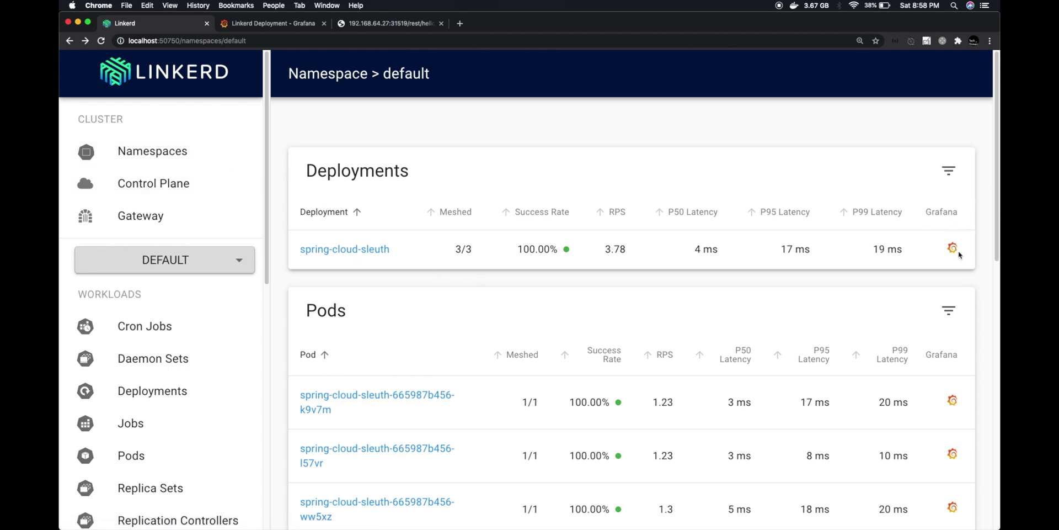
scroll(457, 268, "down", 1)
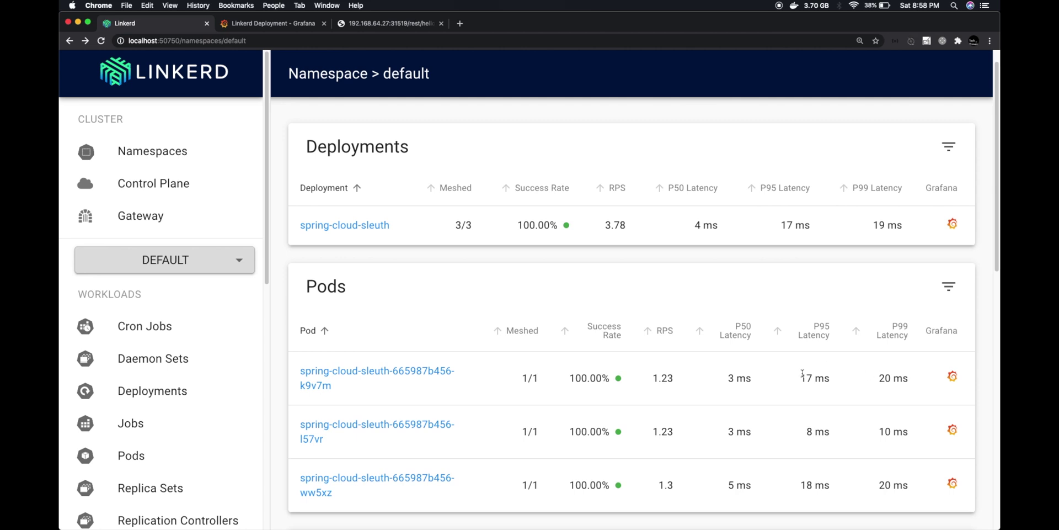
scroll(379, 251, "up", 1)
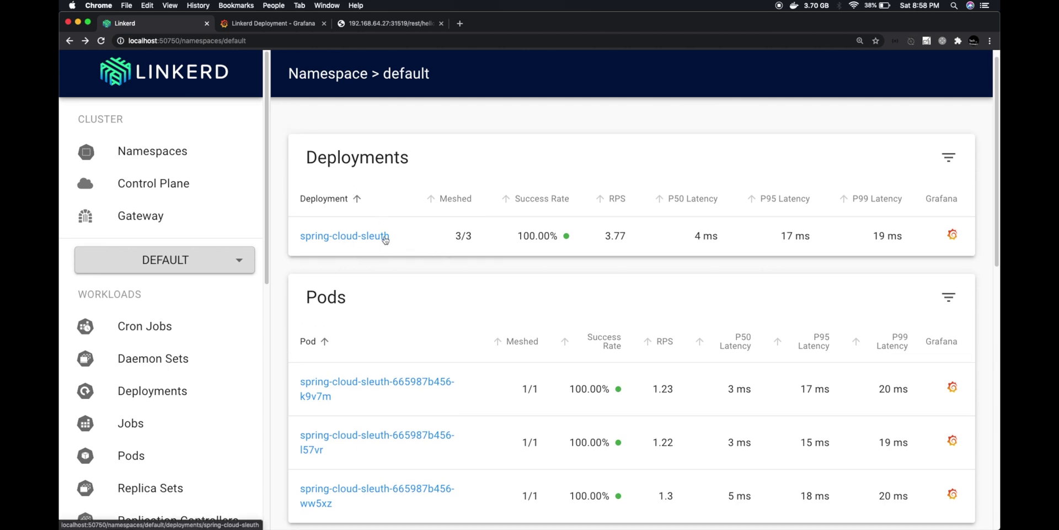
scroll(651, 369, "down", 6)
scroll(652, 368, "down", 6)
scroll(615, 288, "up", 12)
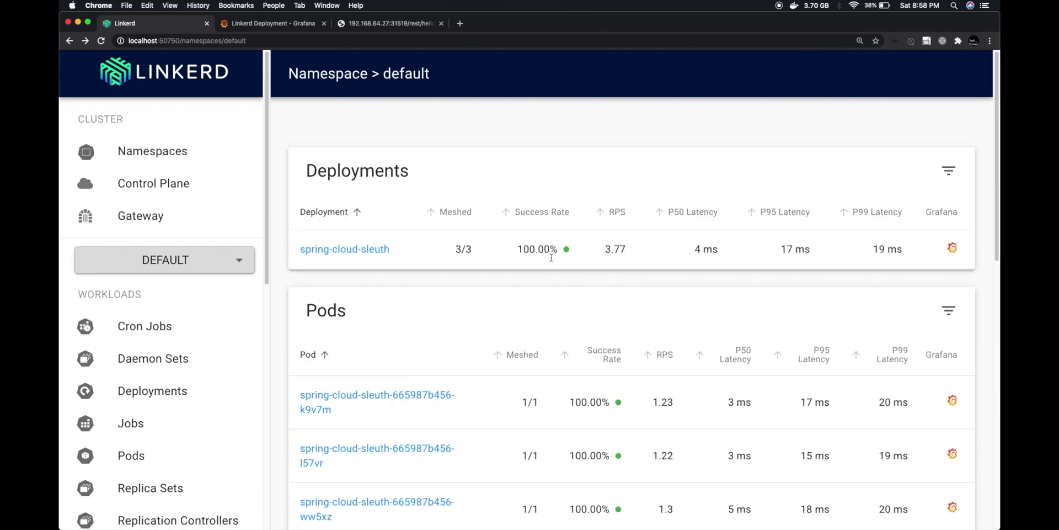
Review the inbound success rate, request rate and latency charts for spring-cloud-sleuth in the Grafana Linkerd Deployment dashboard
left_click(240, 28)
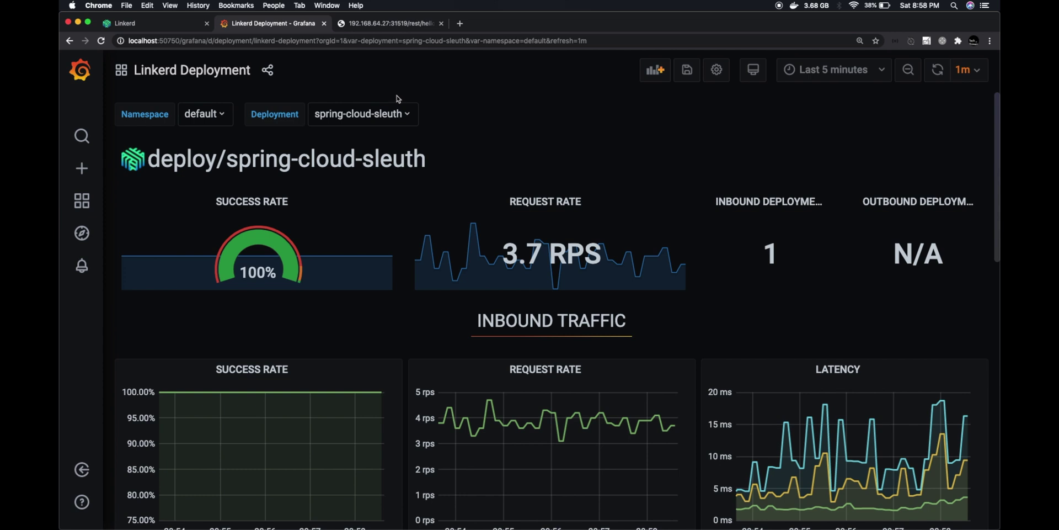
mouse_move(60, 183)
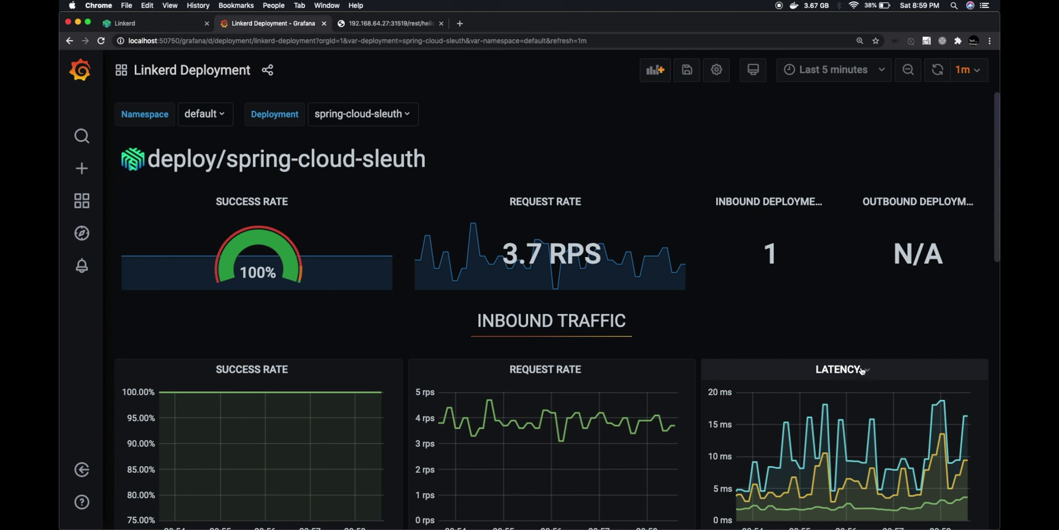
scroll(859, 386, "down", 1)
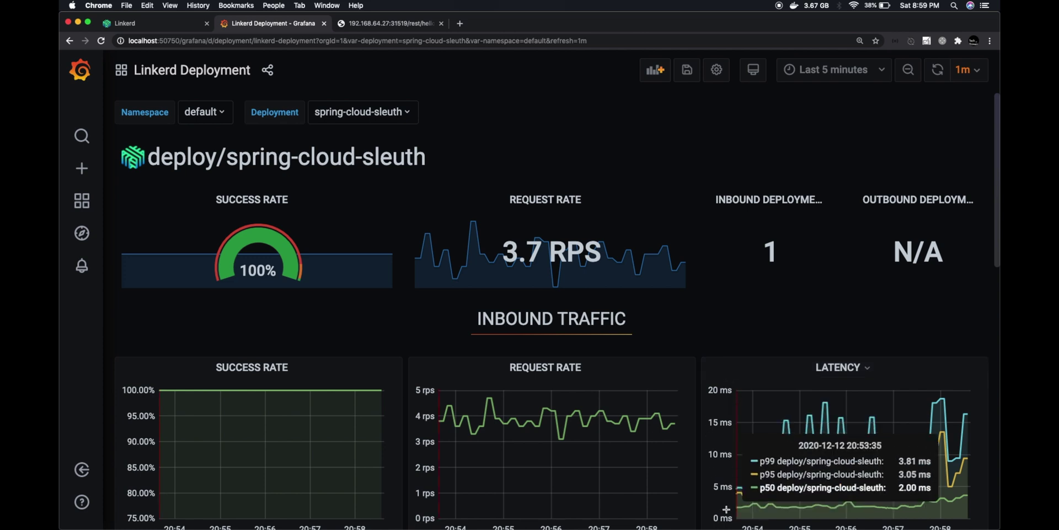
scroll(893, 440, "down", 5)
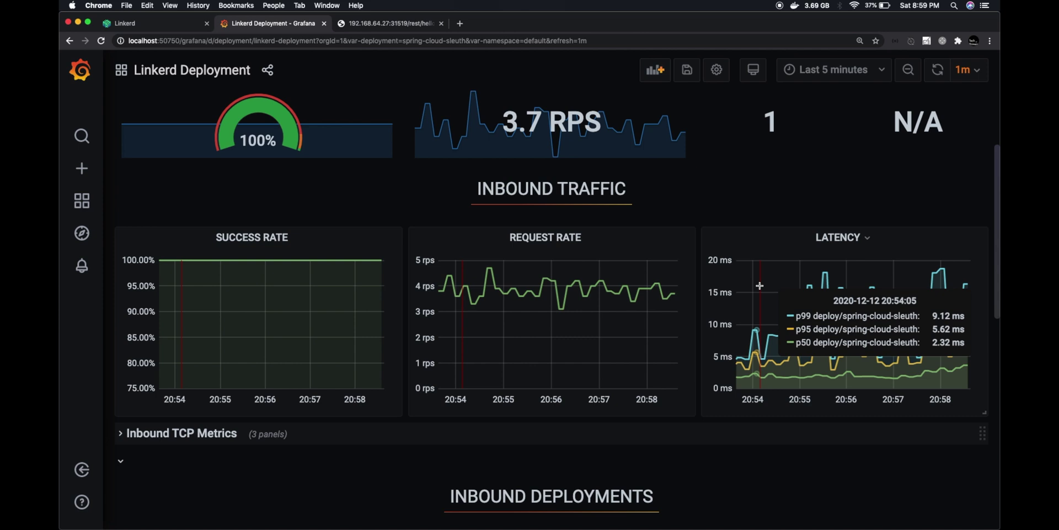
scroll(760, 284, "up", 3)
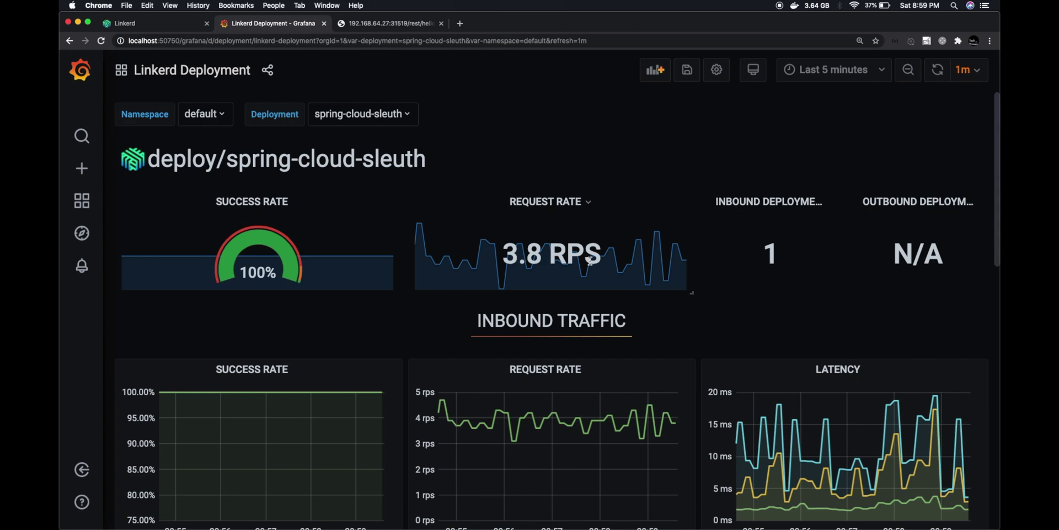
Switch to iTerm2 and check the kubectl pod watch and the running curl.sh sessions
mouse_move(60, 75)
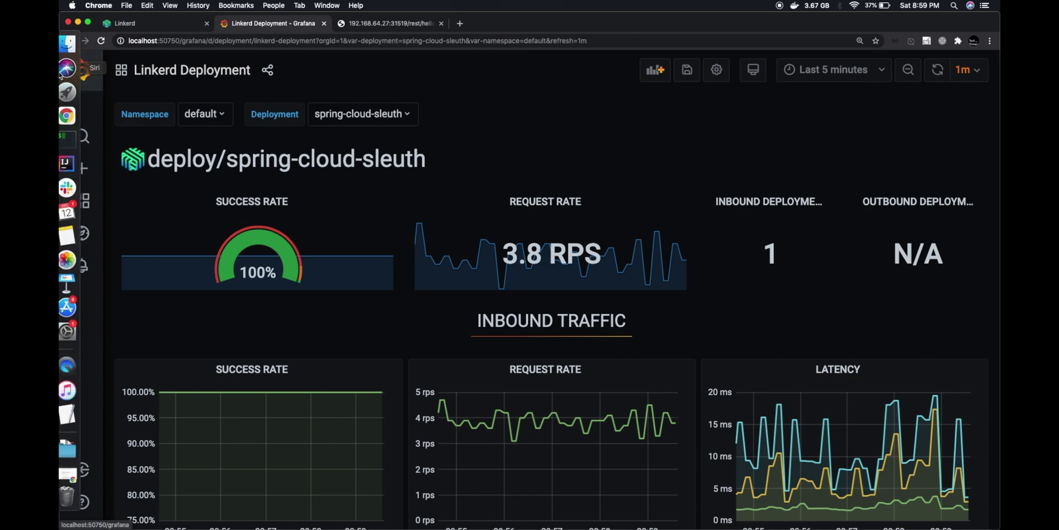
left_click(67, 138)
left_click(538, 117)
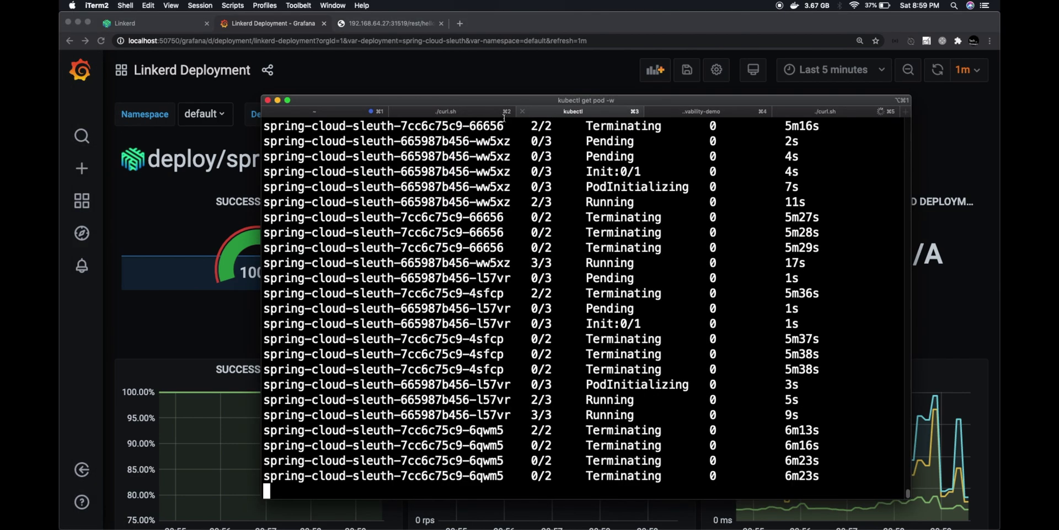
left_click(453, 118)
left_click(808, 110)
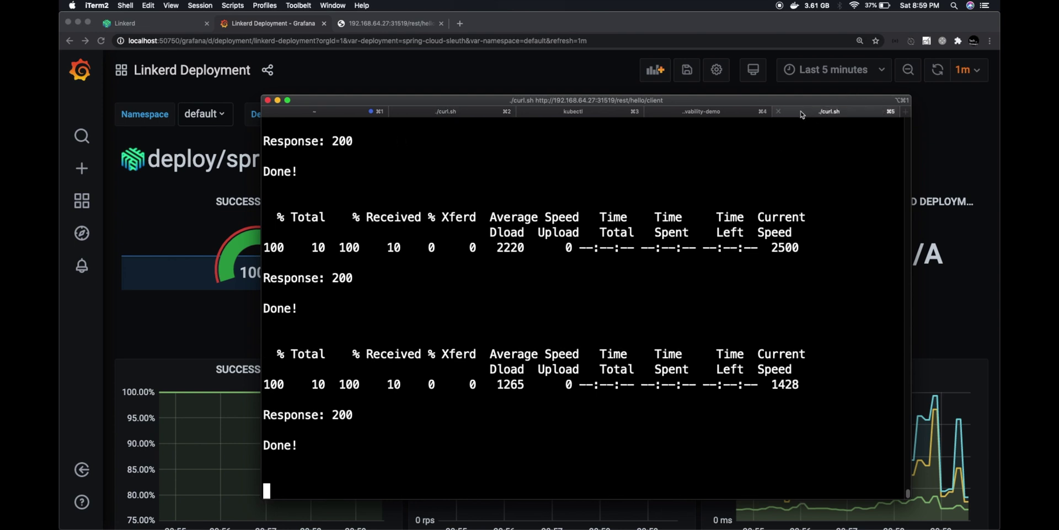
Open a new terminal tab and change to the Documents/code/cloud-native-meetup-observability-demo directory
left_click(123, 4)
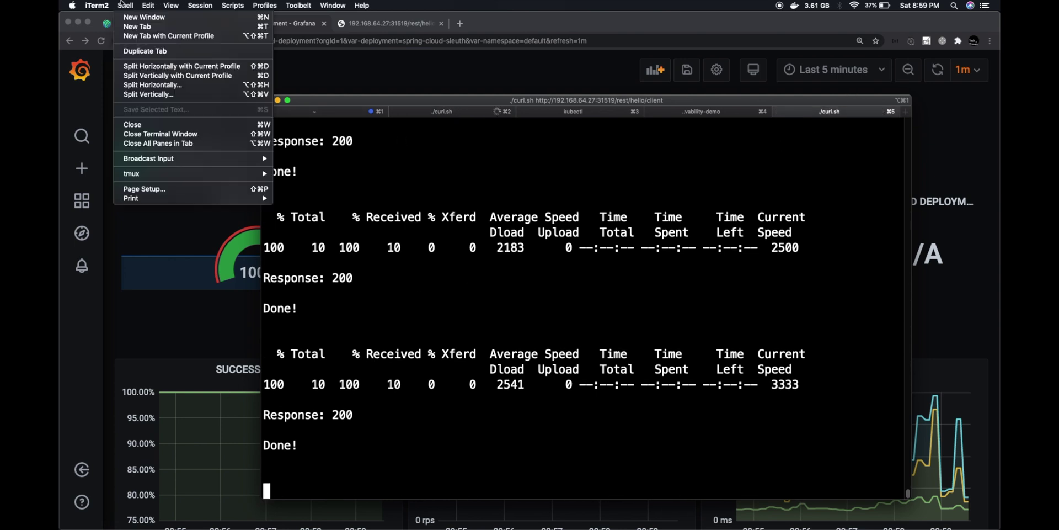
left_click(136, 26)
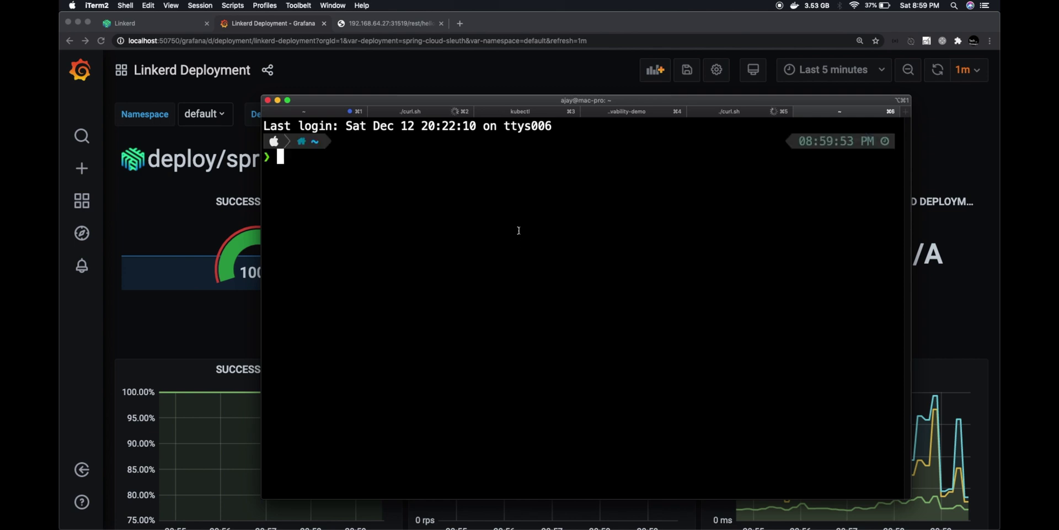
left_click_drag(501, 101, 462, 128)
type("cd Doc")
key("Right")
key("Return")
type("cd clou")
key("Right")
key("Return")
type("./cu")
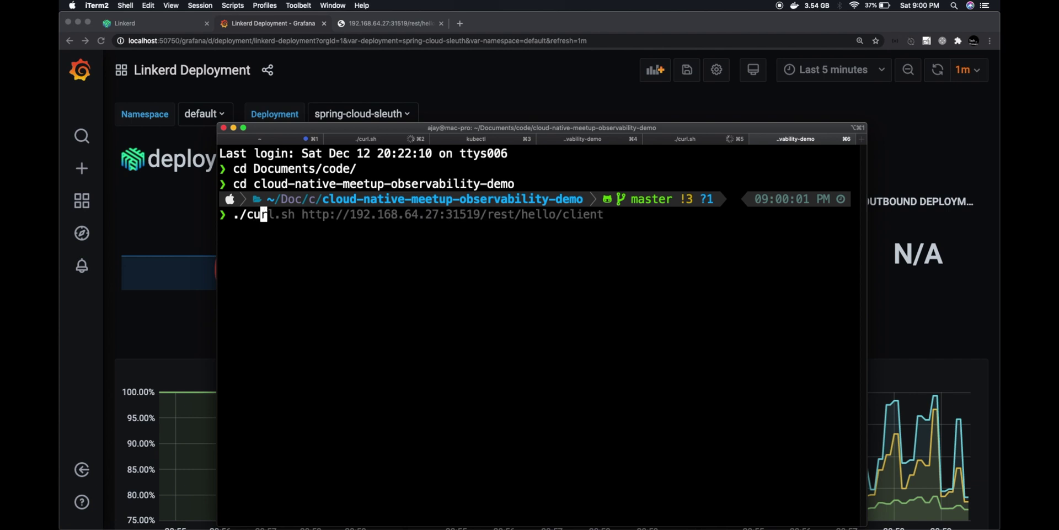
key("Right")
key("Return")
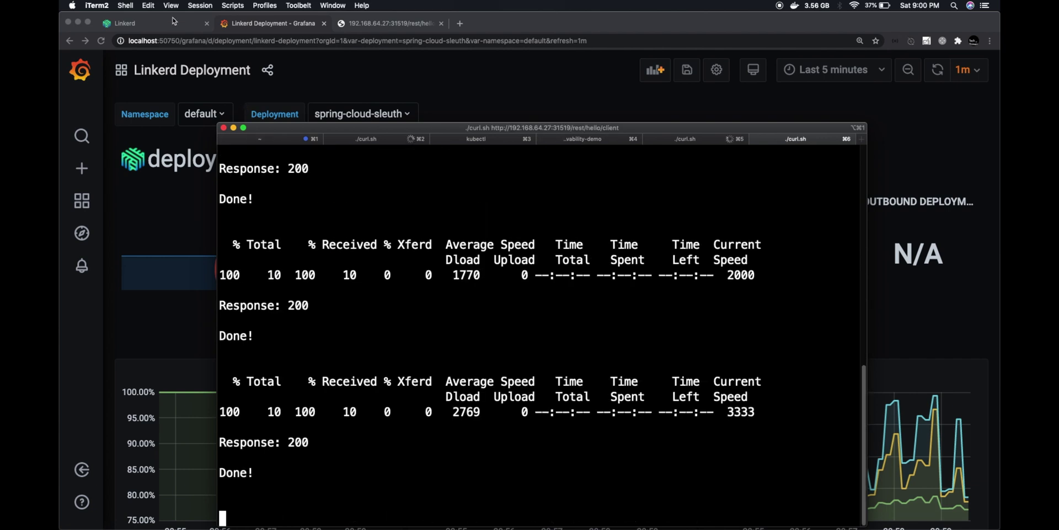
Add one more terminal tab and change to Documents/code/cloud-native-meetup-observability-demo in it
left_click(125, 6)
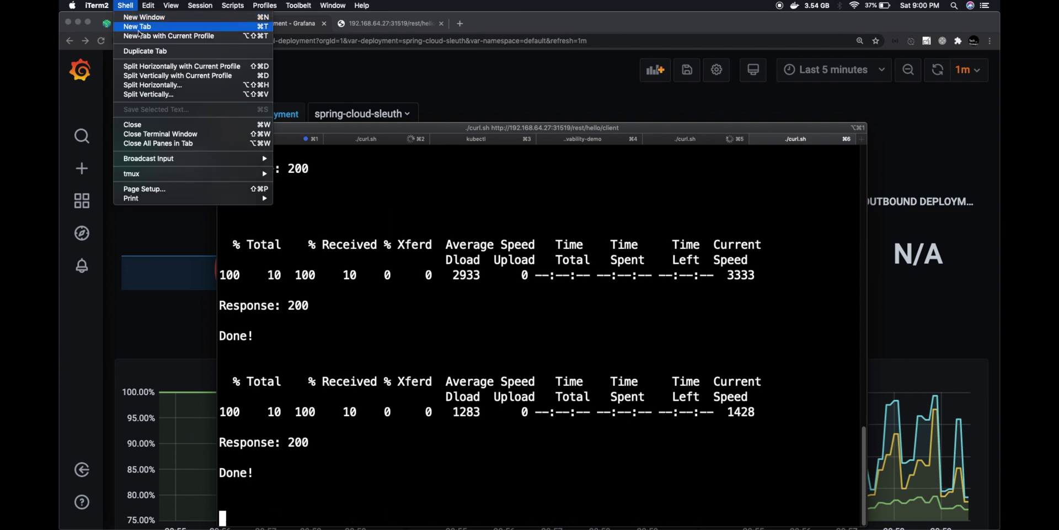
left_click(138, 28)
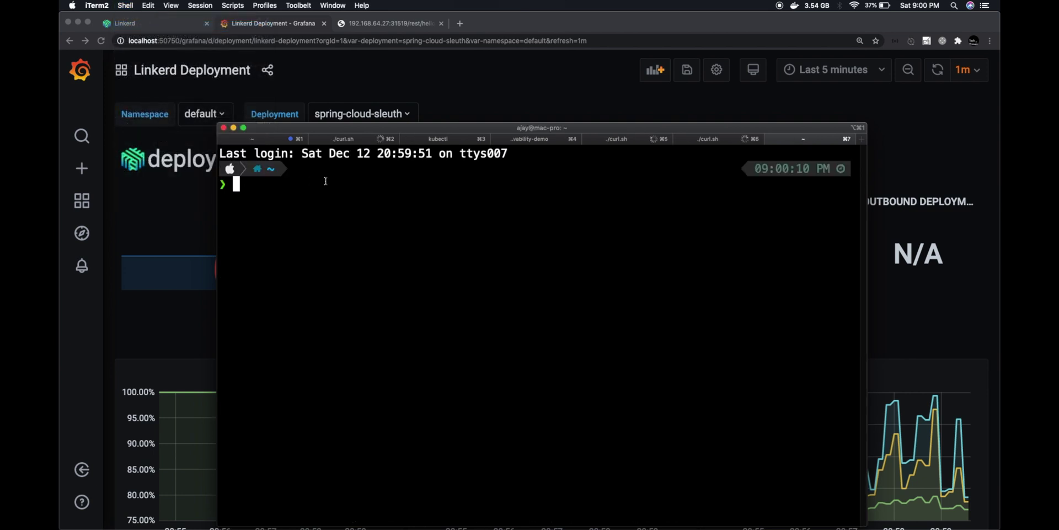
type("cd ")
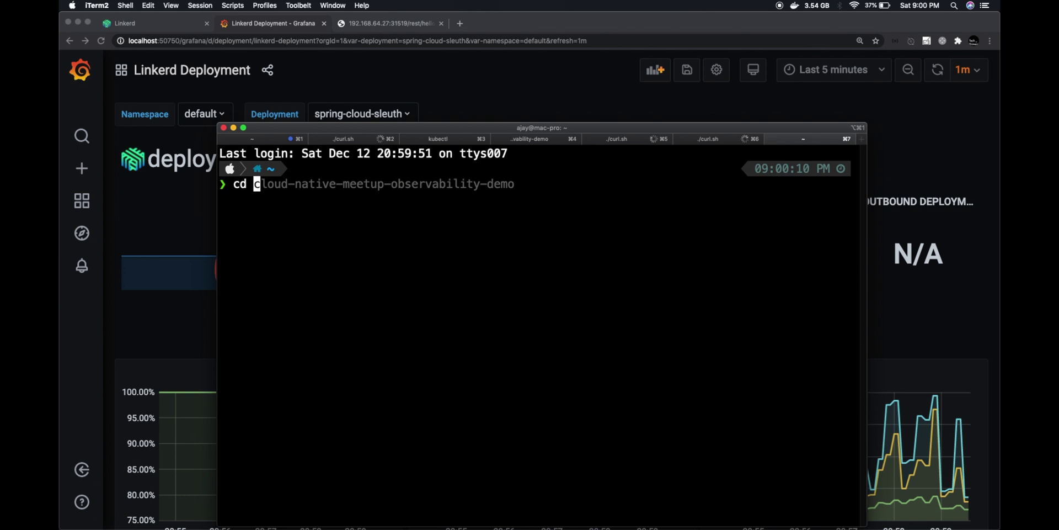
type("Do")
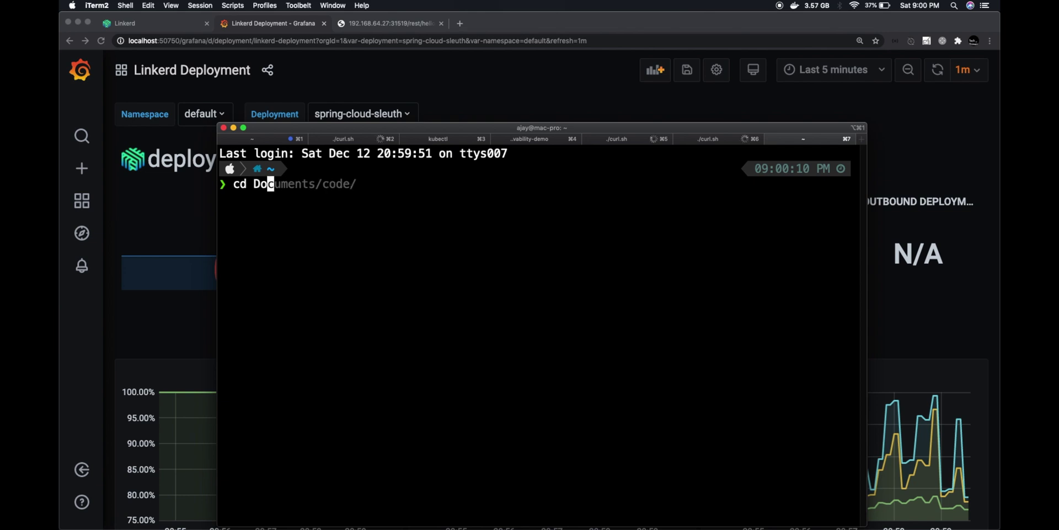
key("Right")
key("Return")
type("cd cl")
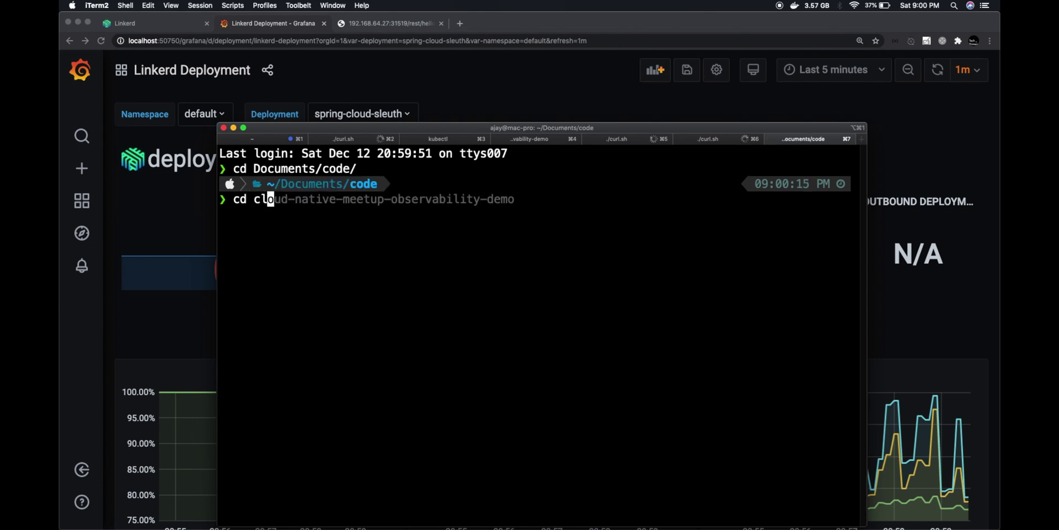
key("Right")
key("Return")
type("./")
key("Right")
key("Return")
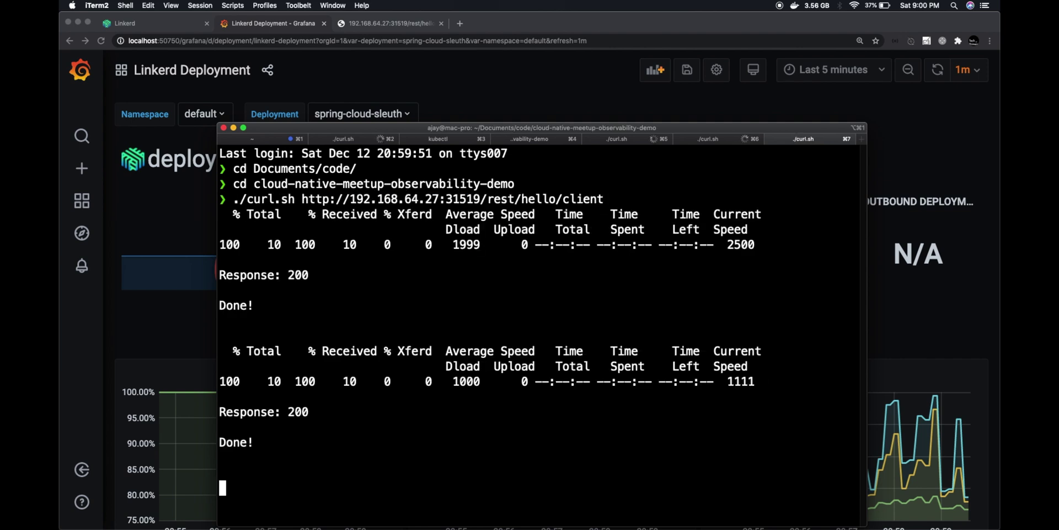
left_click_drag(379, 130, 420, 134)
Switch to Chrome and set the Linkerd Deployment dashboard's auto-refresh interval to 5s
key("super+Tab")
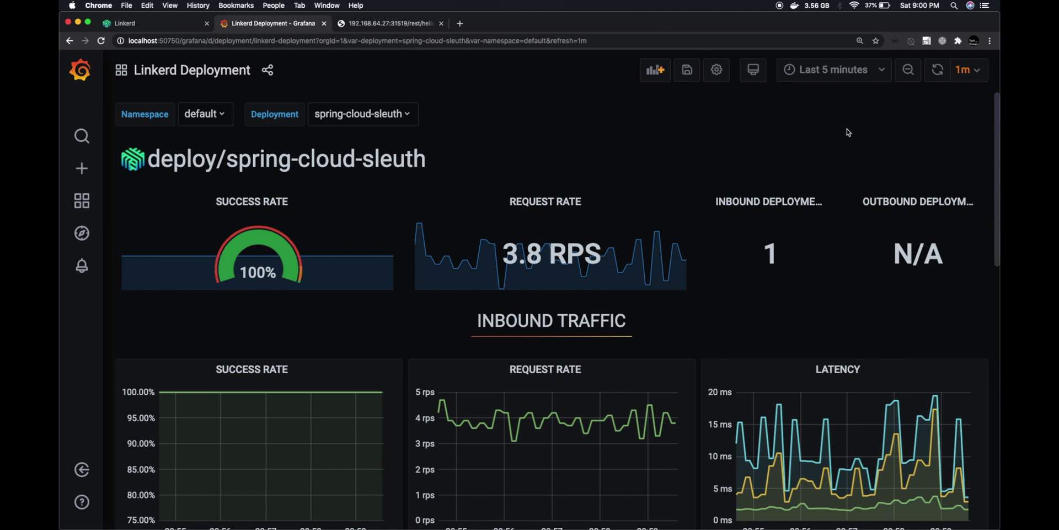
left_click(972, 72)
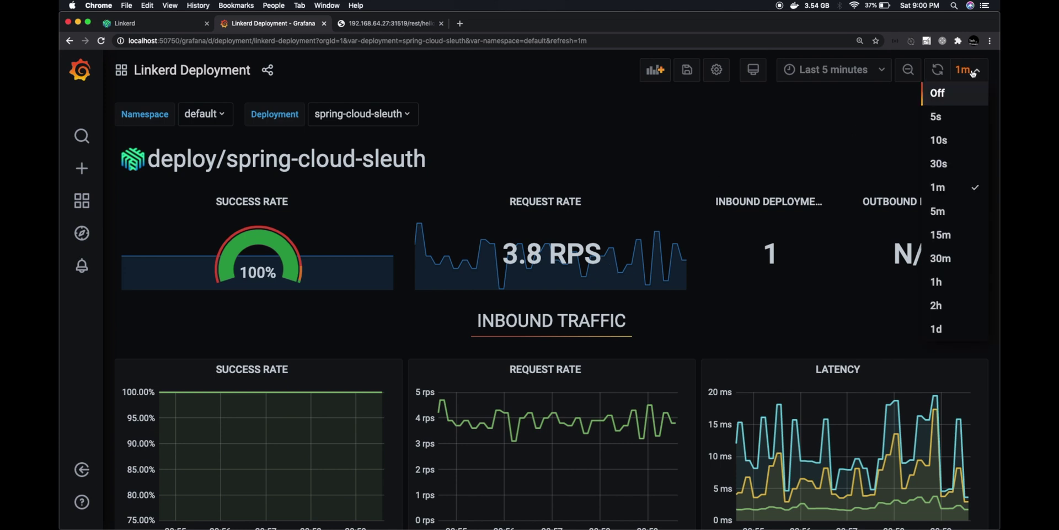
left_click(962, 119)
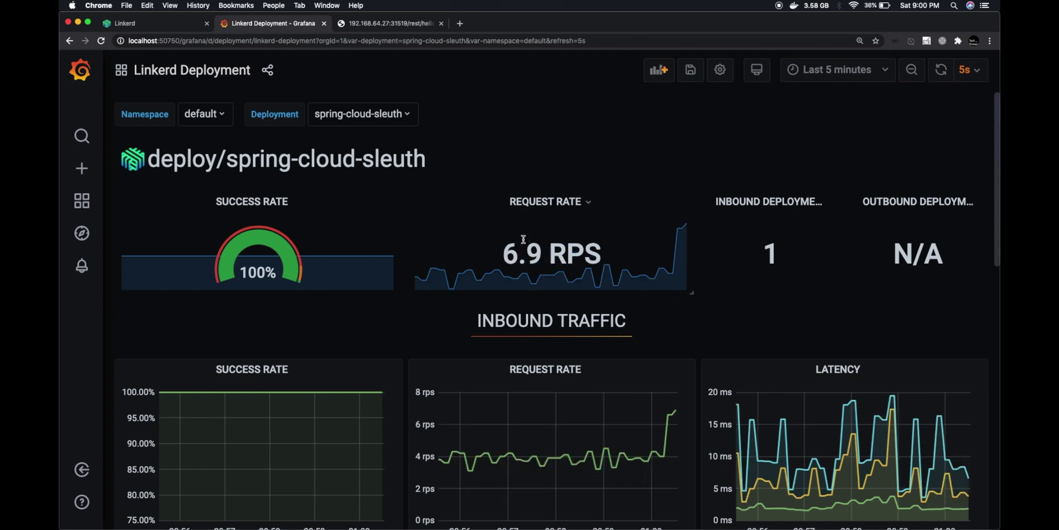
Examine the deployment's request rate figure and the inbound traffic charts for the effect of the added load
left_click_drag(507, 247, 657, 252)
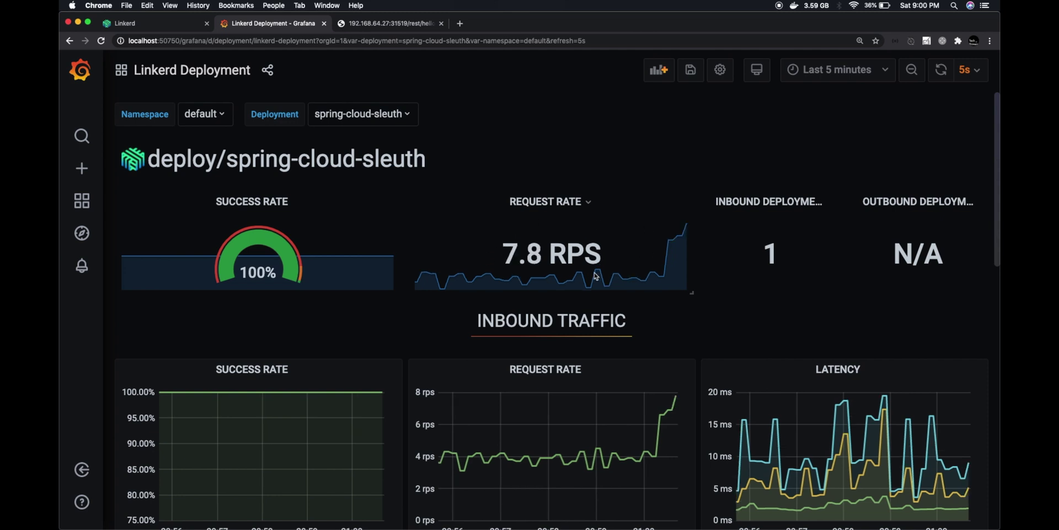
left_click_drag(556, 249, 597, 259)
left_click(555, 254)
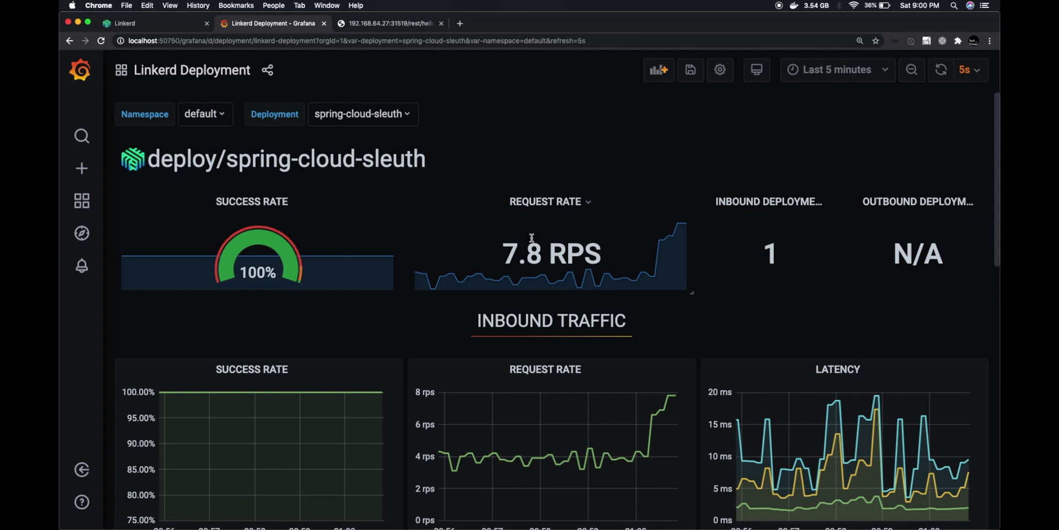
scroll(531, 239, "down", 6)
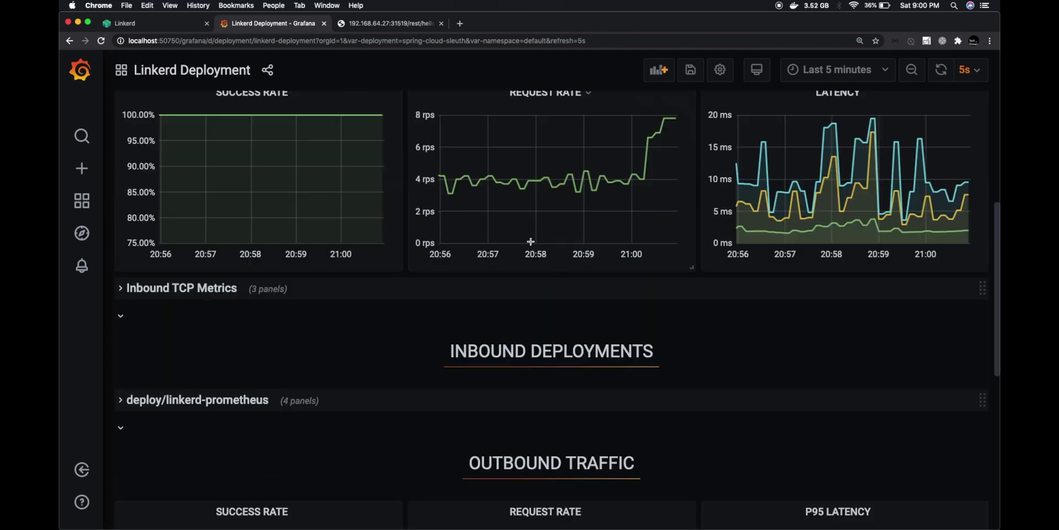
scroll(530, 241, "up", 6)
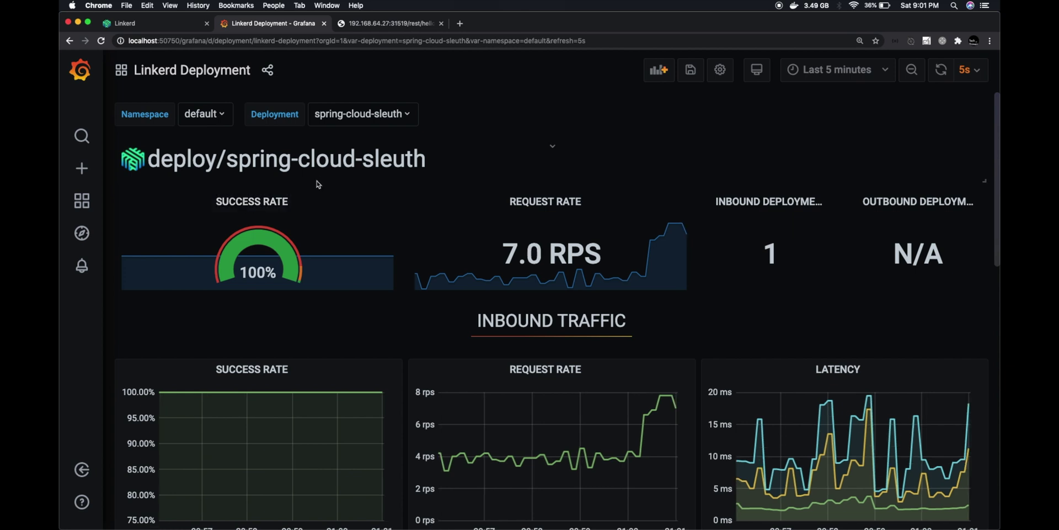
Switch to iTerm and run ./2-apply-config.sh in the idle cloud-native-meetup-observability-demo session
mouse_move(72, 163)
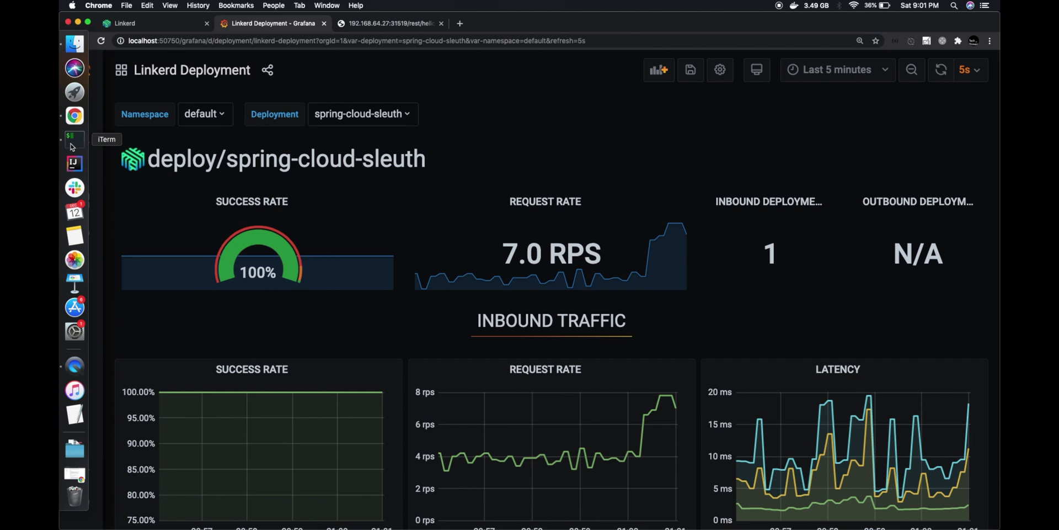
left_click(72, 146)
left_click(296, 141)
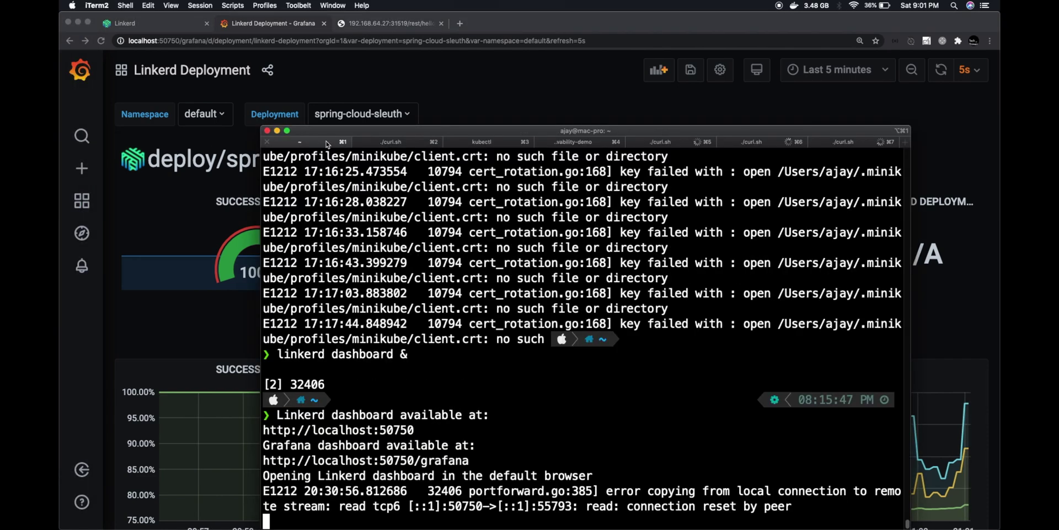
left_click(483, 142)
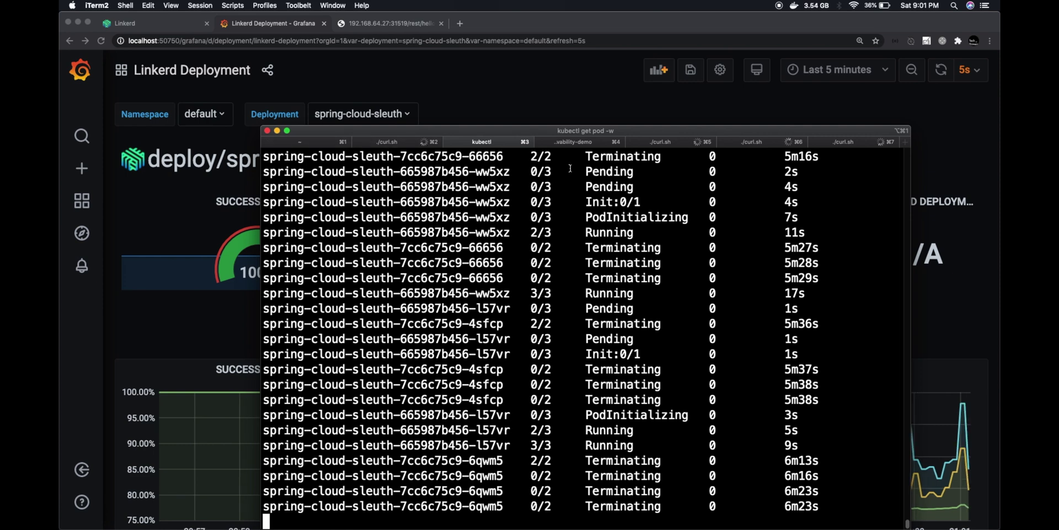
left_click(580, 143)
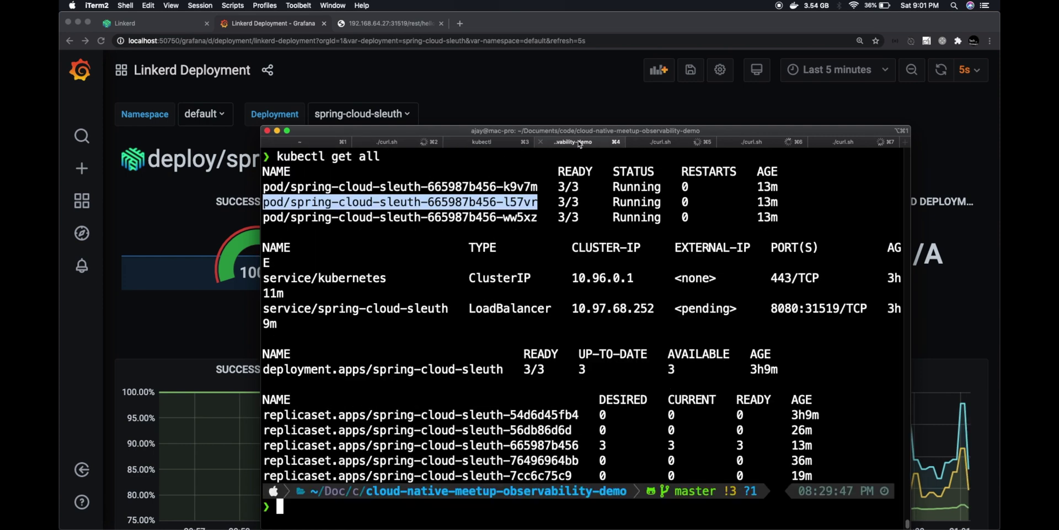
left_click(560, 269)
type("./")
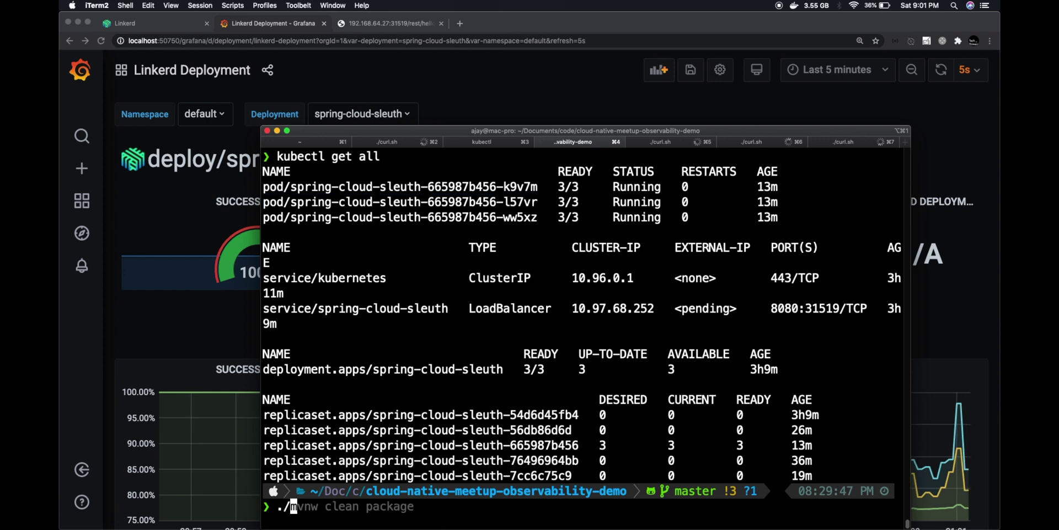
type("2")
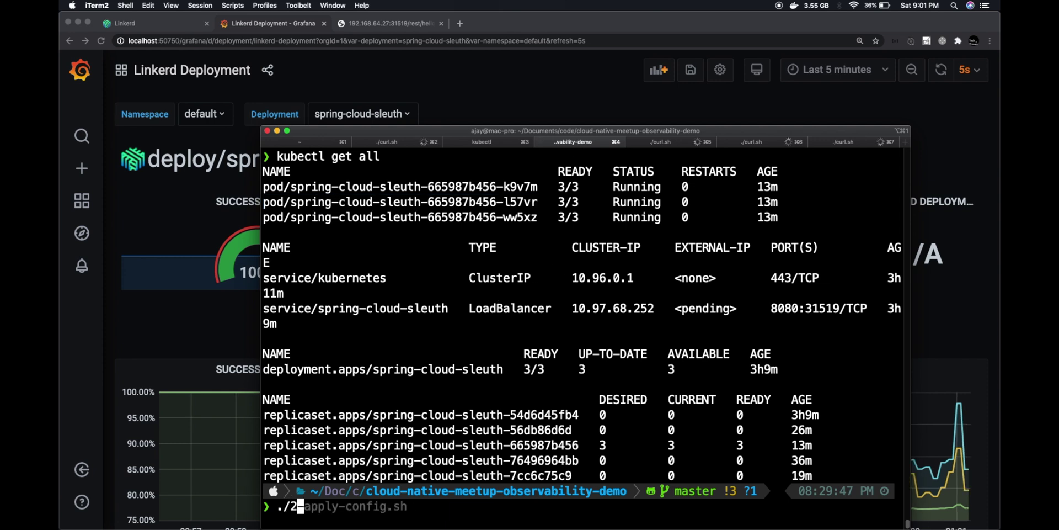
key("Right")
key("Return")
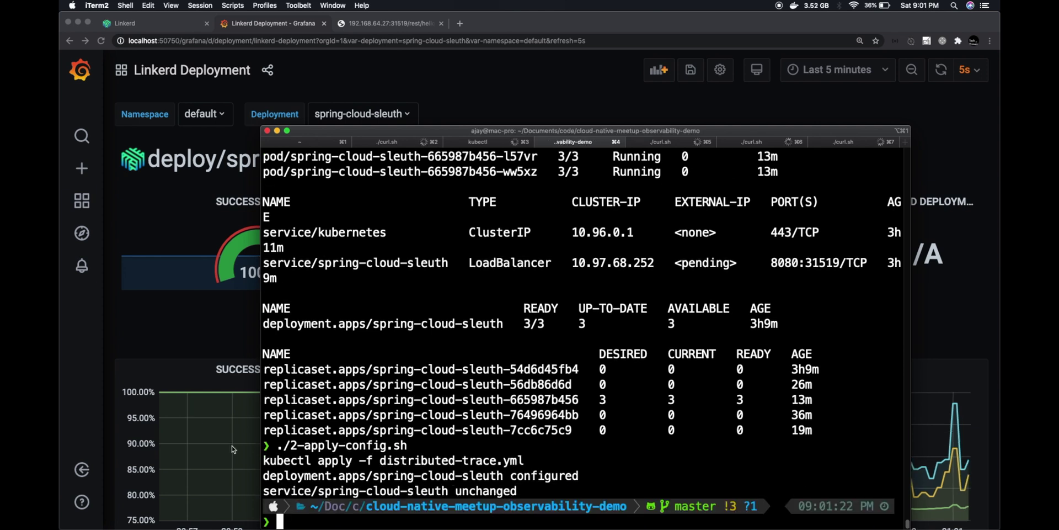
Review the applied kubectl command and inspect the newest spring-cloud-sleuth pod's status in the kubectl get pod -w session
mouse_move(269, 460)
left_mouse_down()
mouse_move(521, 475)
mouse_move(526, 464)
left_mouse_up()
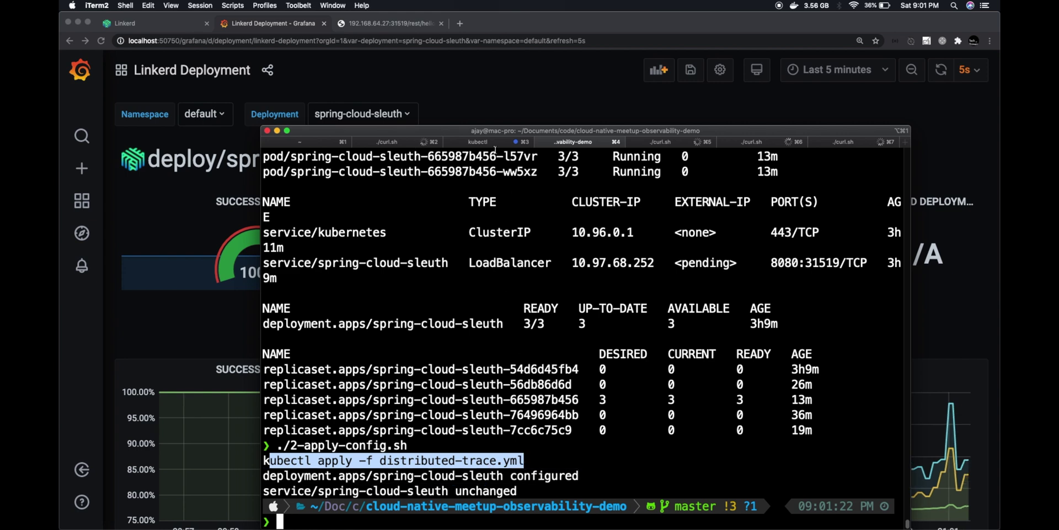
key("super+3")
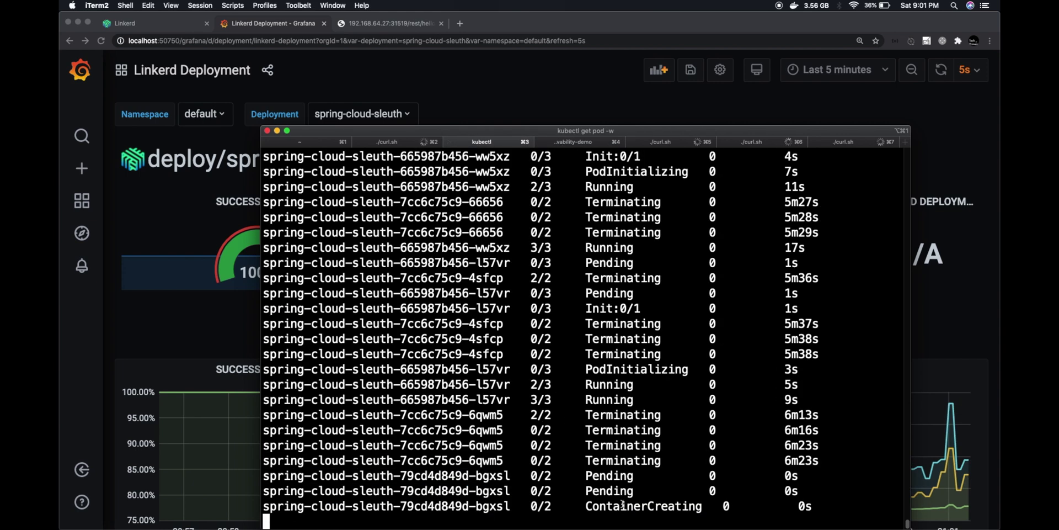
double_click(605, 505)
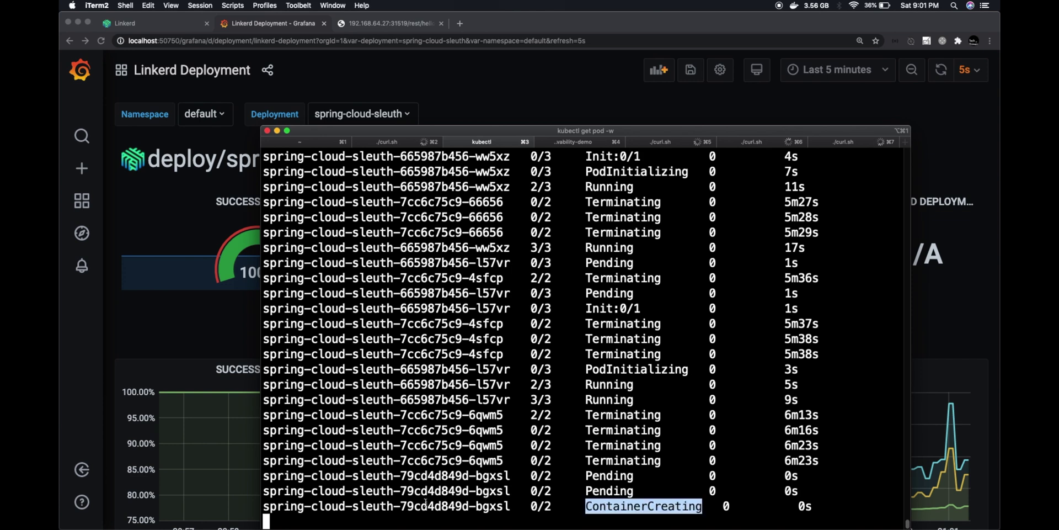
double_click(429, 503)
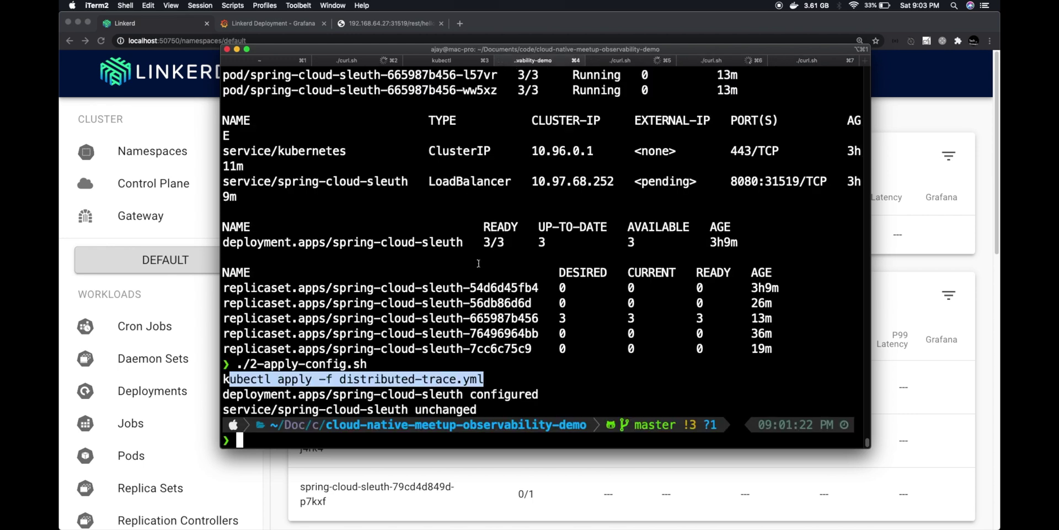
Run ./4-linkerd-inject.sh in the demo directory to inject Linkerd into the spring-cloud-sleuth deployment
type("./4")
key("Right")
key("Return")
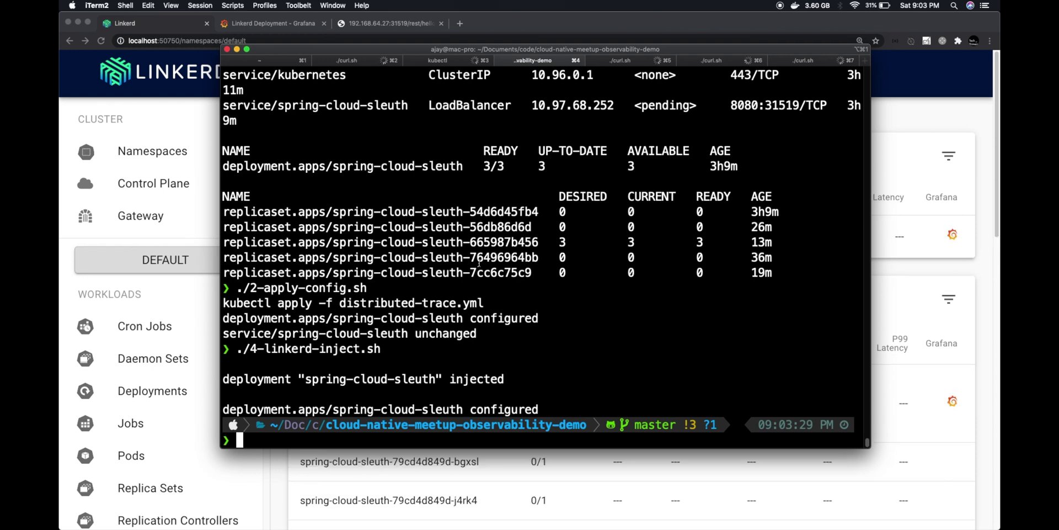
Switch to Chrome, check the deployments and pods in Linkerd's default namespace, and reload the Grafana Linkerd Deployment dashboard
key("super+Tab")
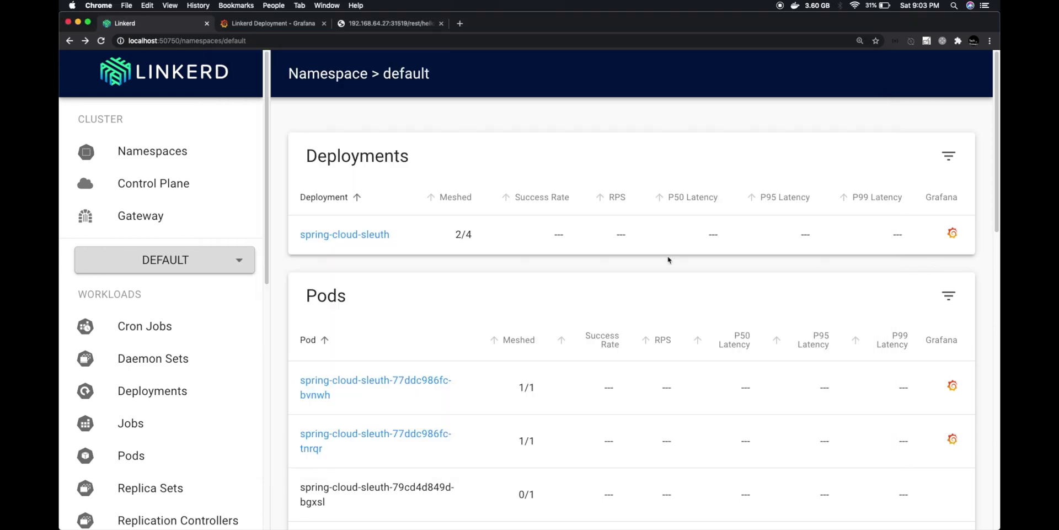
scroll(435, 307, "down", 7)
scroll(436, 307, "up", 3)
left_click(386, 24)
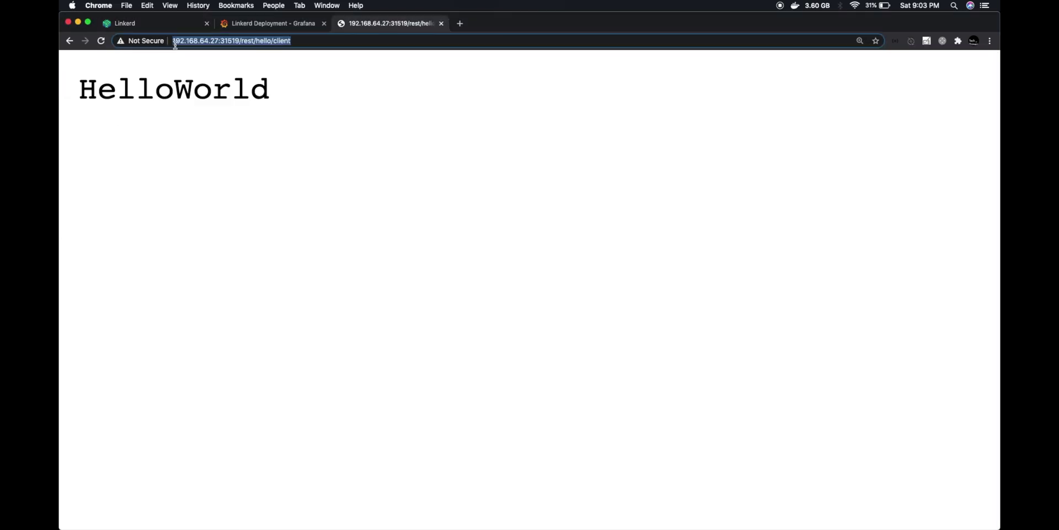
left_click(310, 24)
key("super+r")
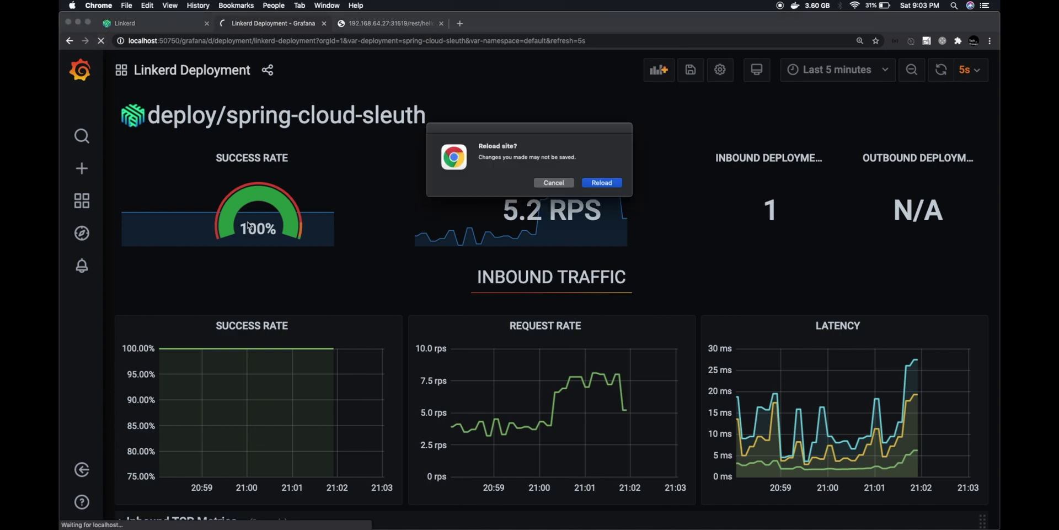
key("Return")
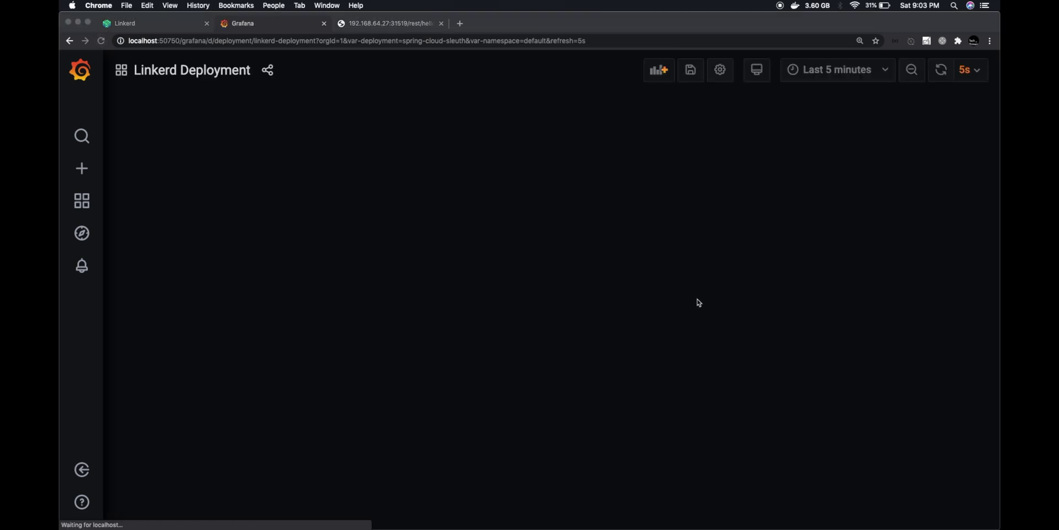
Switch to iTerm and inspect the startup of the injected spring-cloud-sleuth pods in the kubectl get pod -w session
left_click(70, 145)
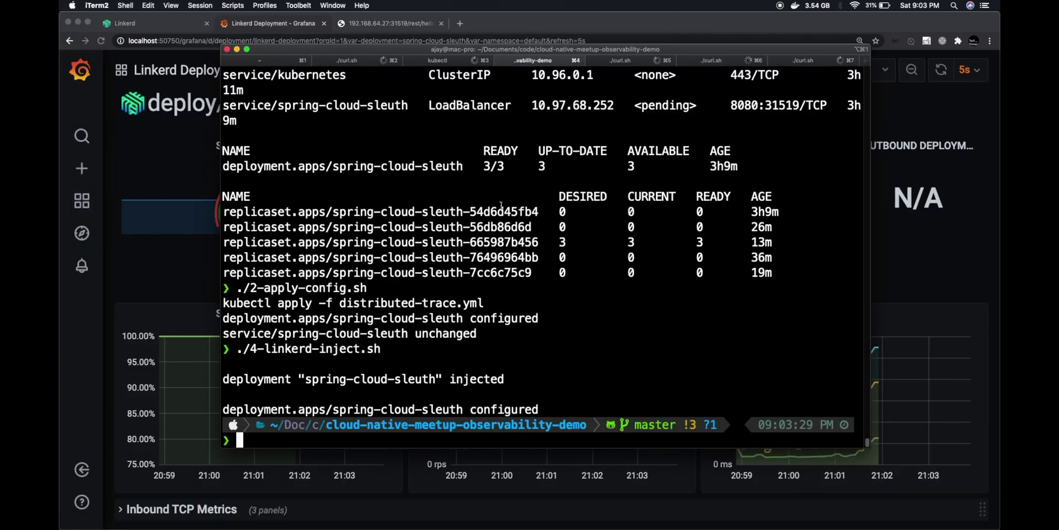
left_click(453, 63)
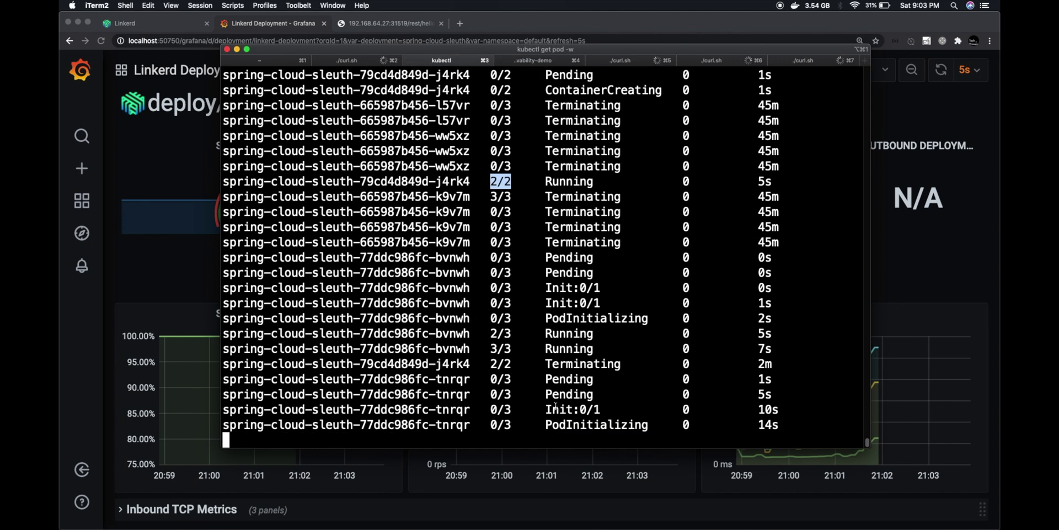
left_click_drag(491, 380, 861, 444)
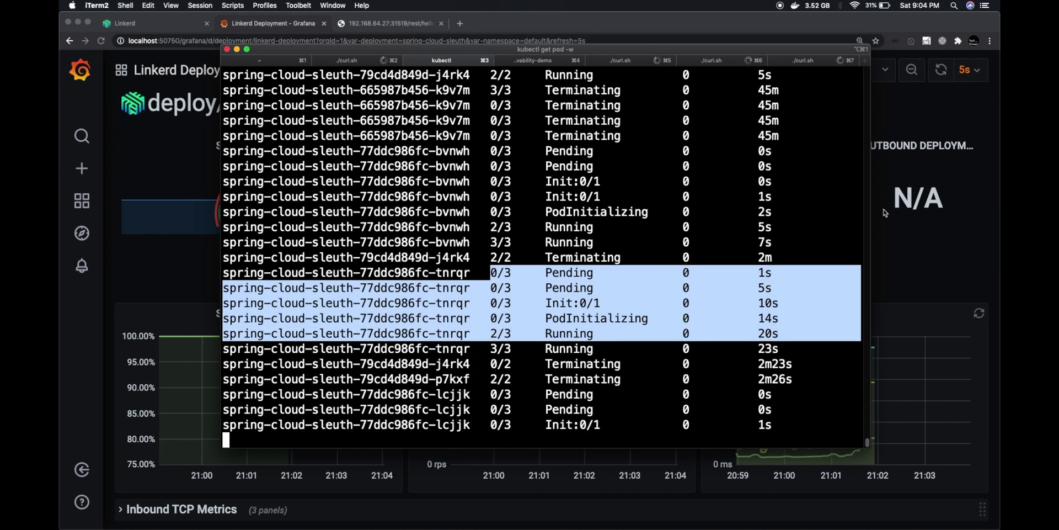
Return to Chrome, reload the Linkerd Deployment dashboard, and examine the success rate, request rate and latency panels after the redeployment
left_click(879, 218)
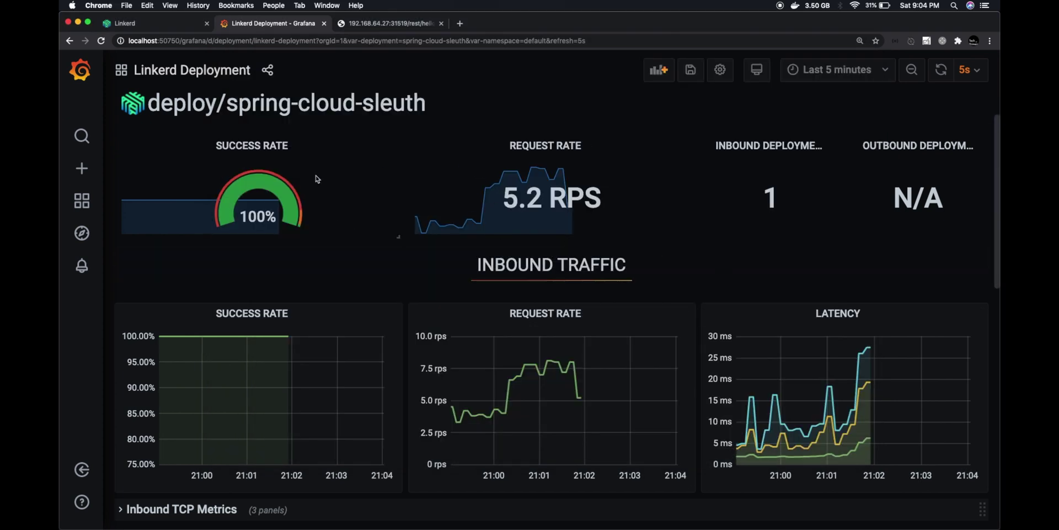
key("super+r")
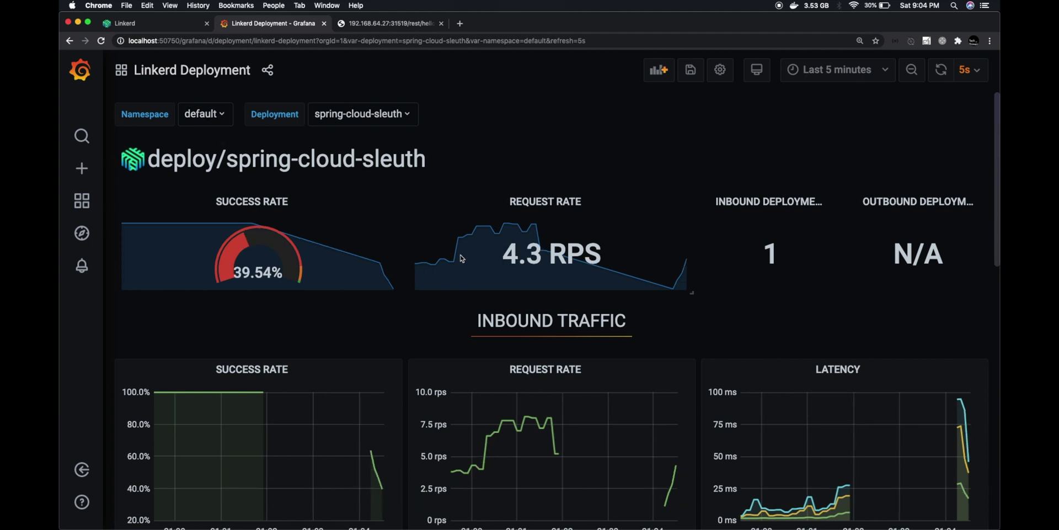
left_click_drag(518, 255, 605, 258)
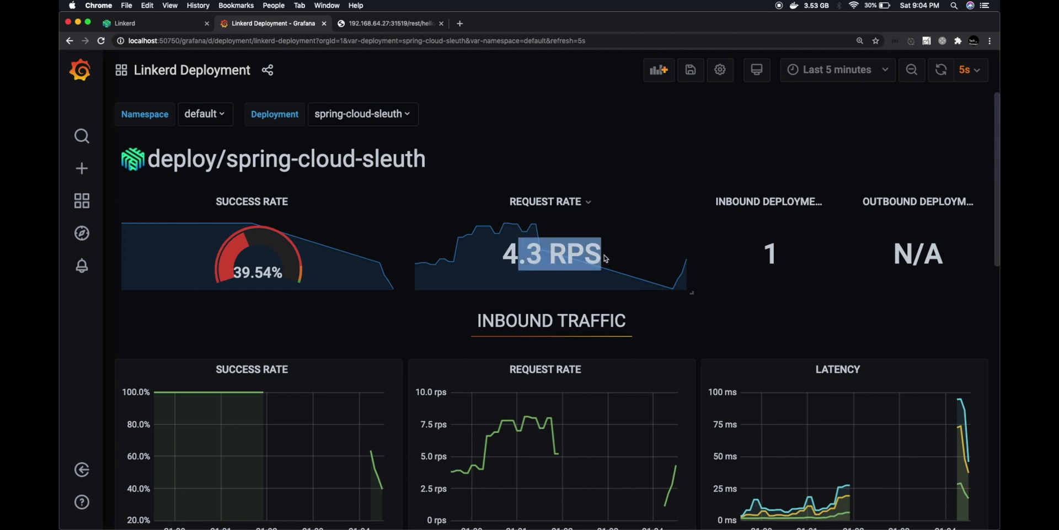
scroll(667, 226, "down", 1)
mouse_move(975, 394)
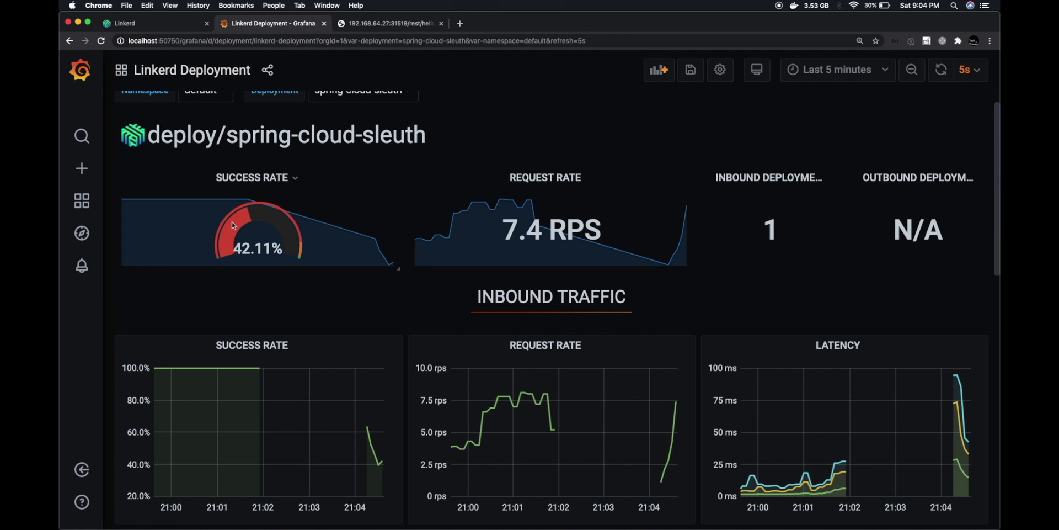
mouse_move(809, 419)
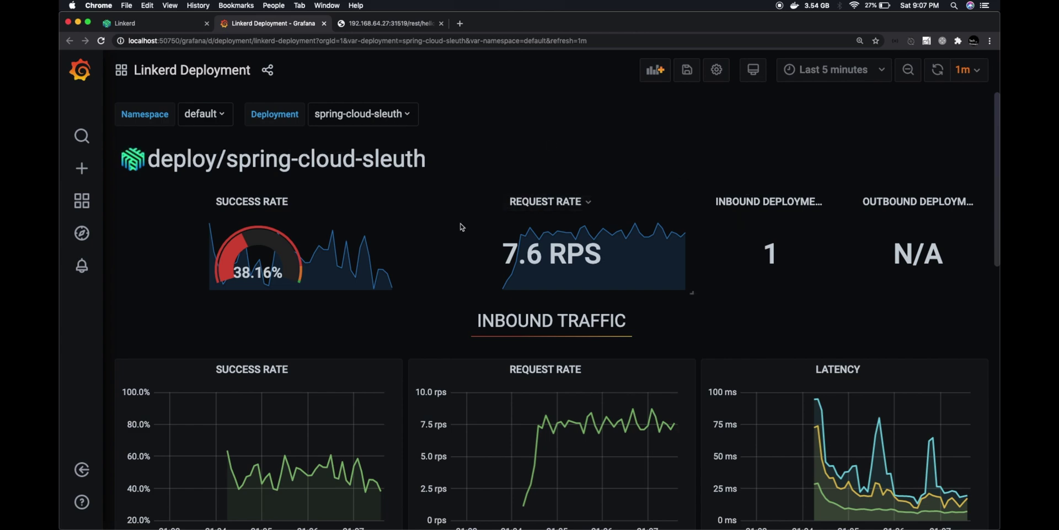
scroll(460, 223, "down", 15)
scroll(460, 223, "up", 15)
mouse_move(441, 139)
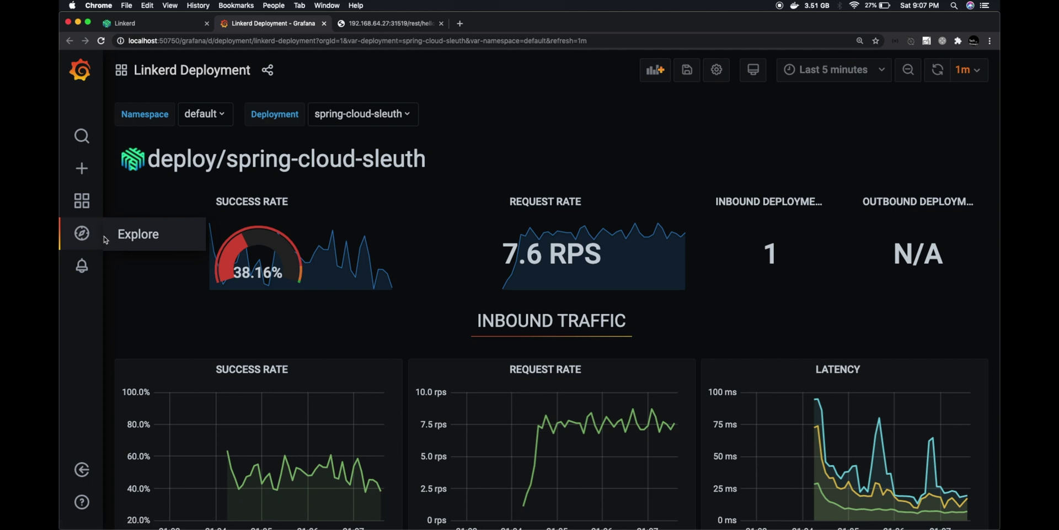
Check the default namespace's metrics in Linkerd, and open Grafana's Explore page
left_click(165, 24)
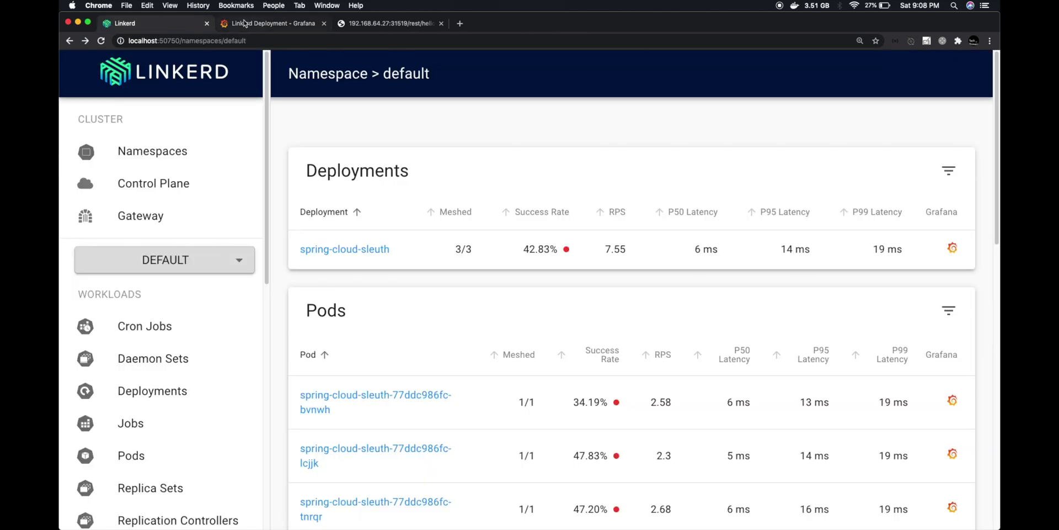
left_click(244, 23)
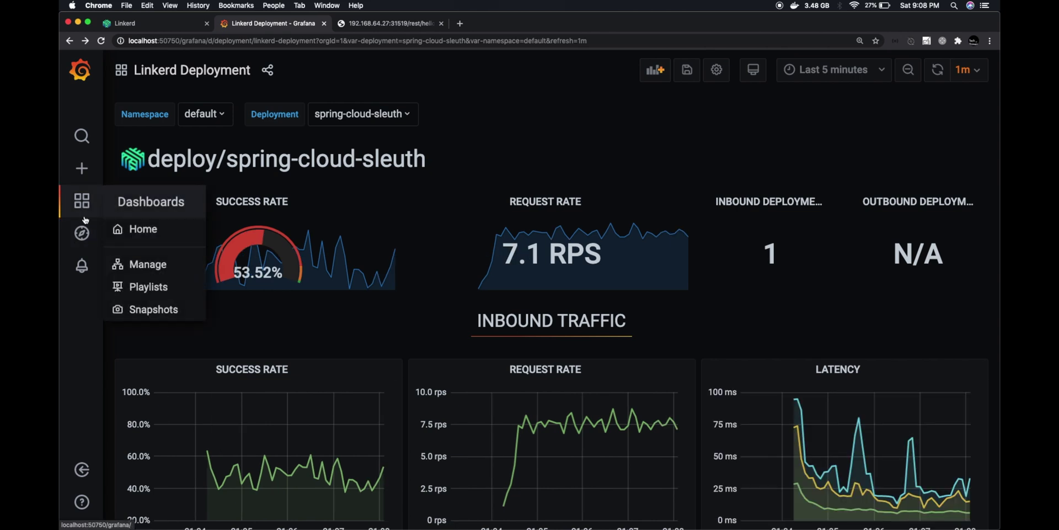
left_click(122, 236)
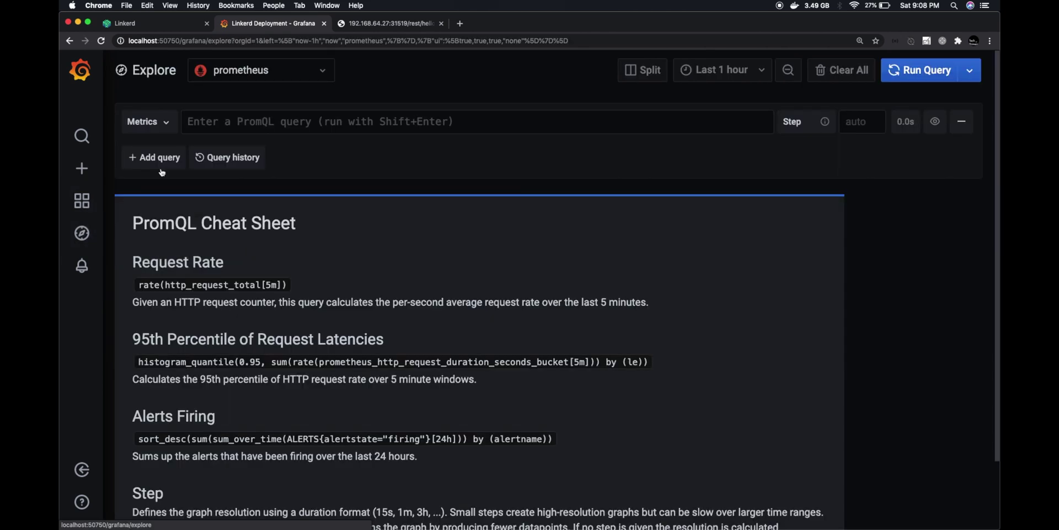
Query the container_cpu_load_average_10s metric from the prometheus data source and show all of its time series in the graph
left_click(227, 65)
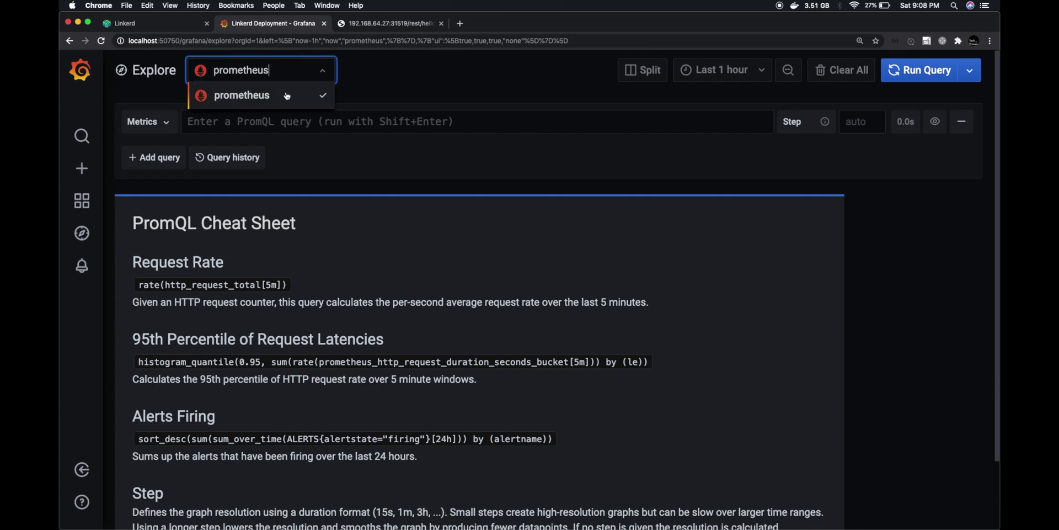
left_click(392, 81)
left_click(165, 128)
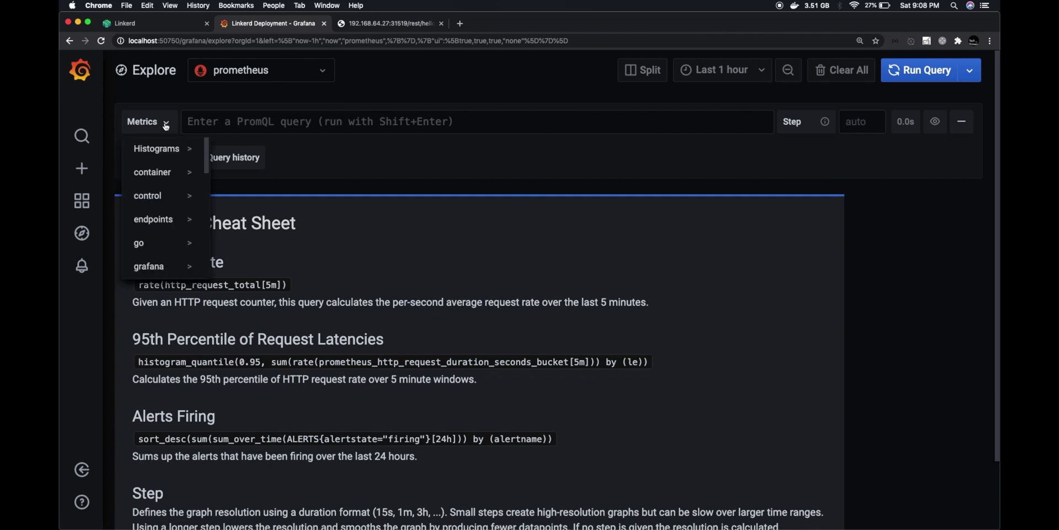
left_click(171, 175)
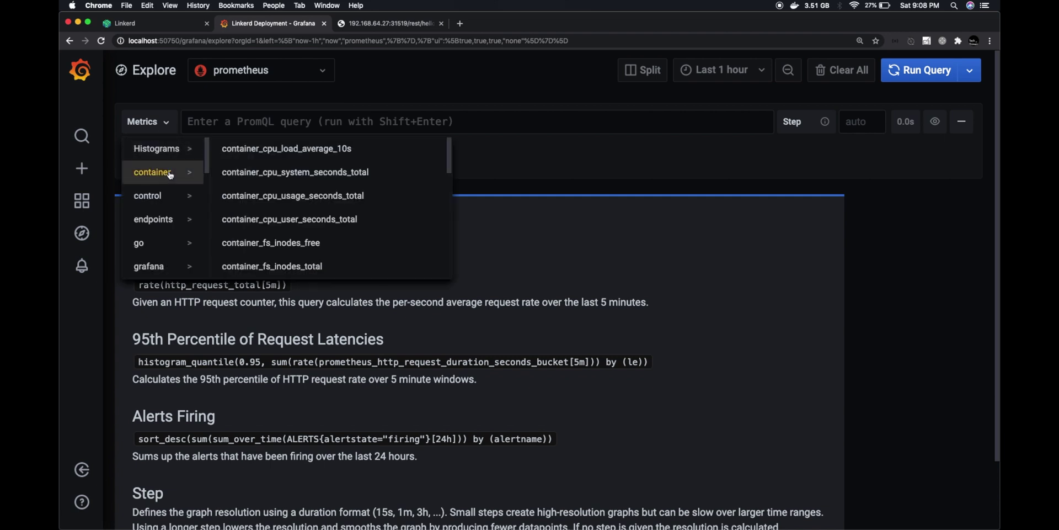
left_click(278, 150)
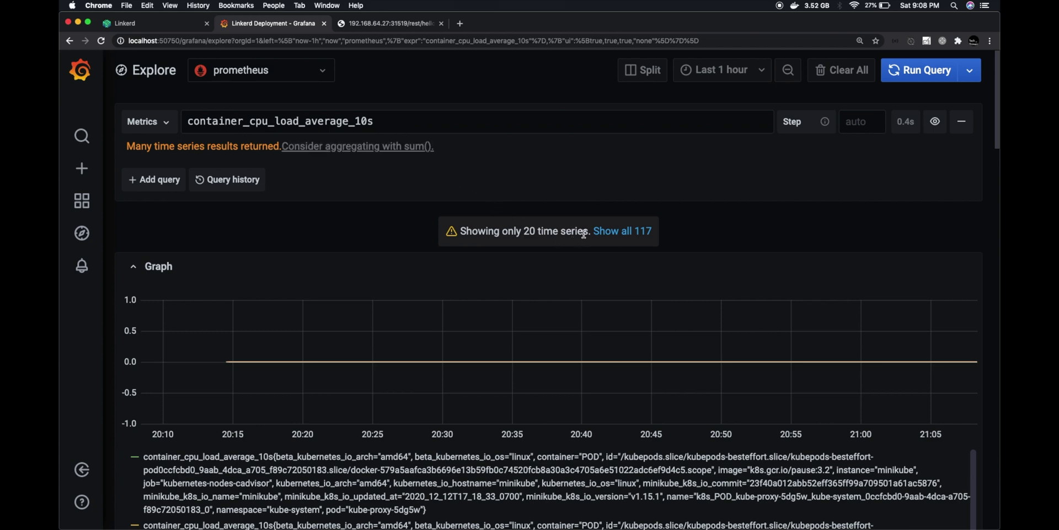
left_click(623, 232)
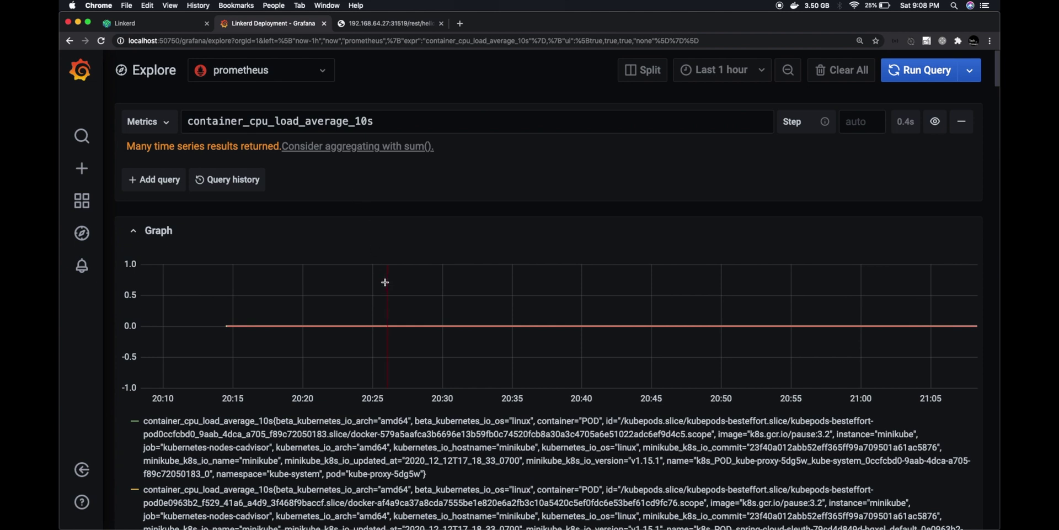
Switch the query to container_cpu_usage_seconds_total and examine its graph and the listed series
left_click(170, 122)
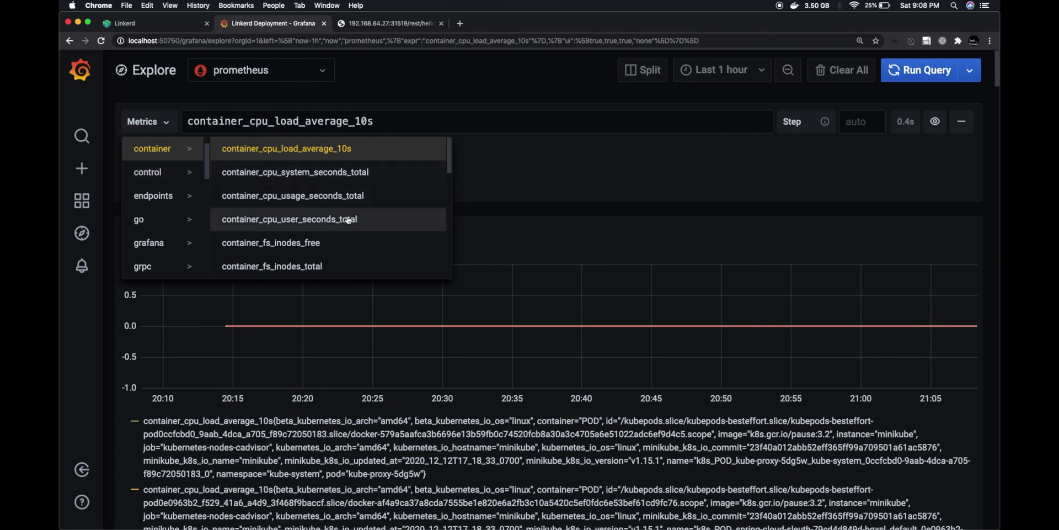
left_click(349, 197)
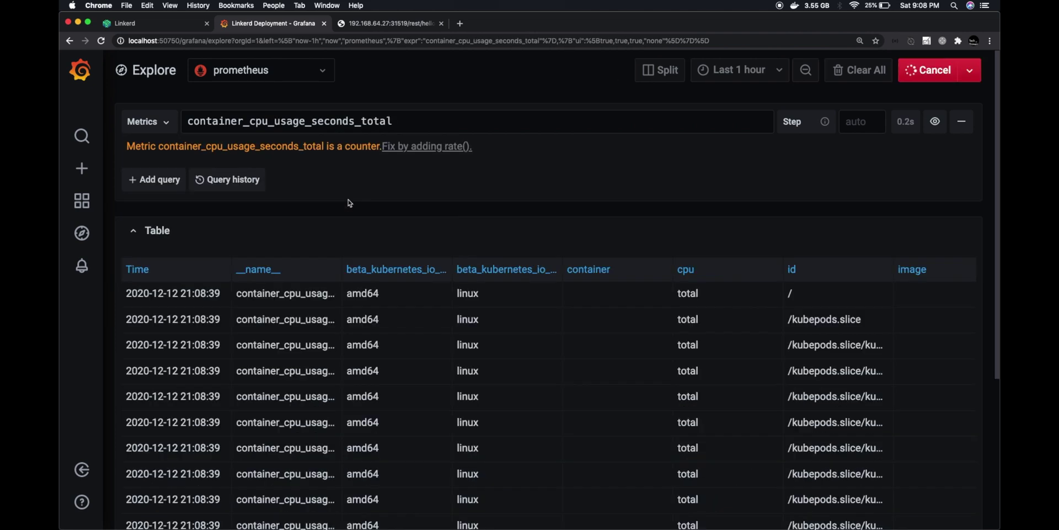
scroll(581, 264, "down", 10)
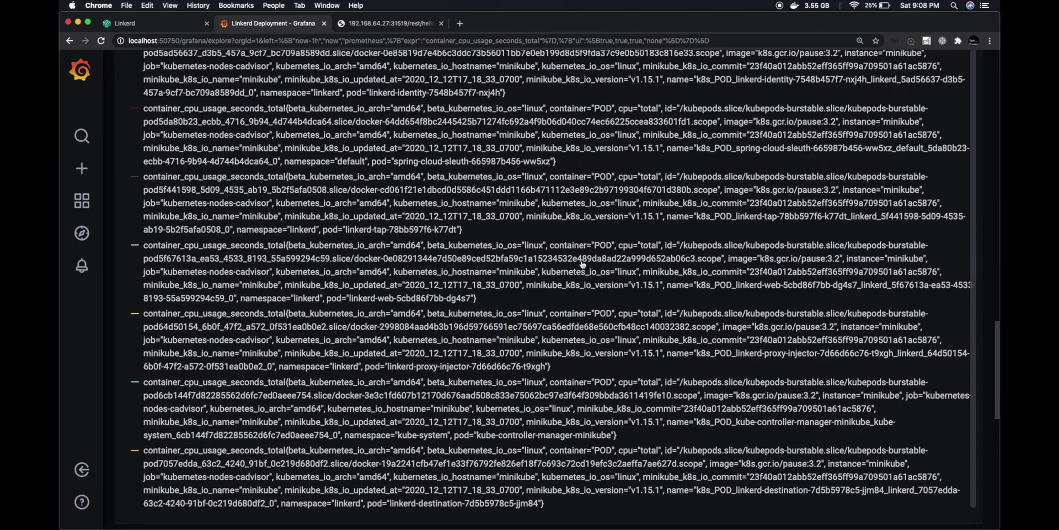
scroll(584, 264, "up", 10)
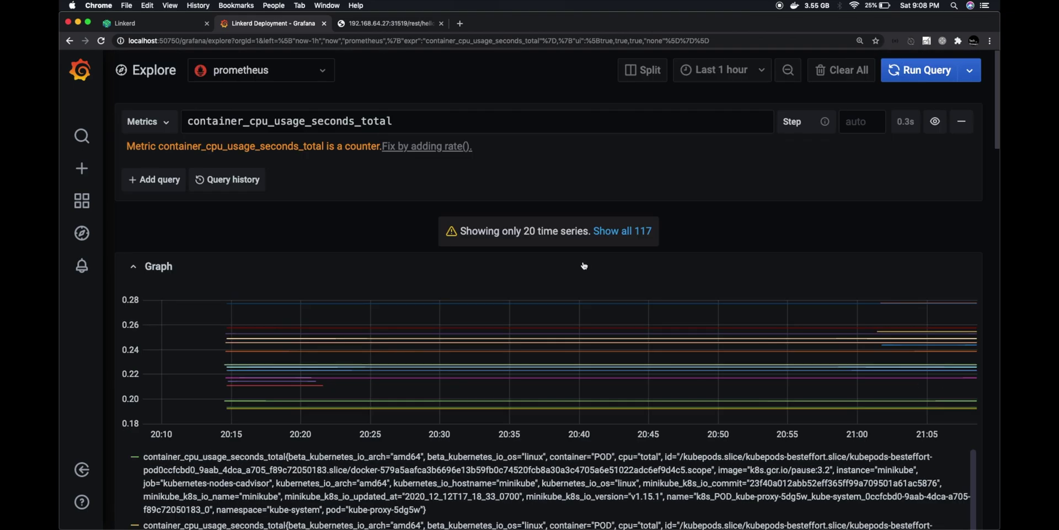
Browse the available container metrics down to the memory and network ones, and return to Grafana's Linkerd Top Line home dashboard
left_click(162, 129)
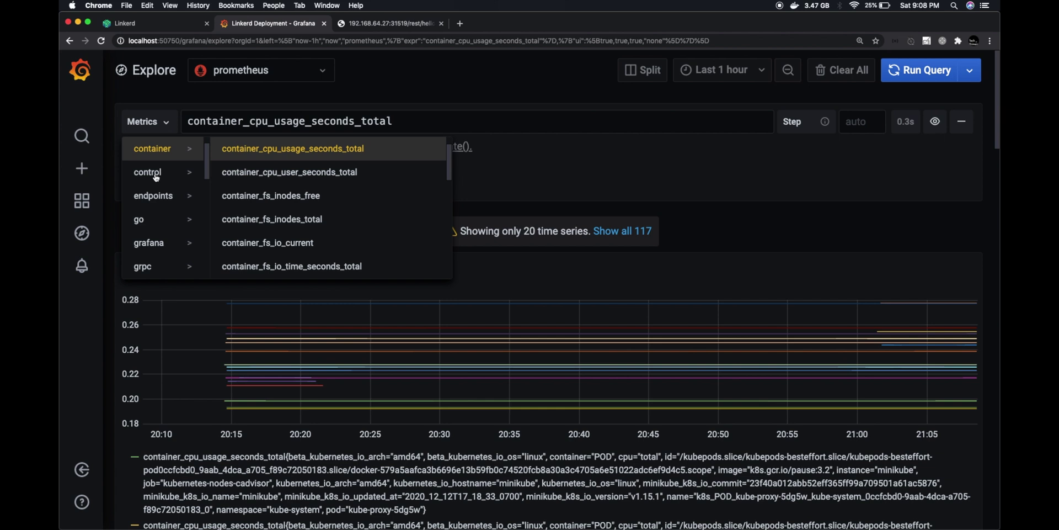
left_click(477, 83)
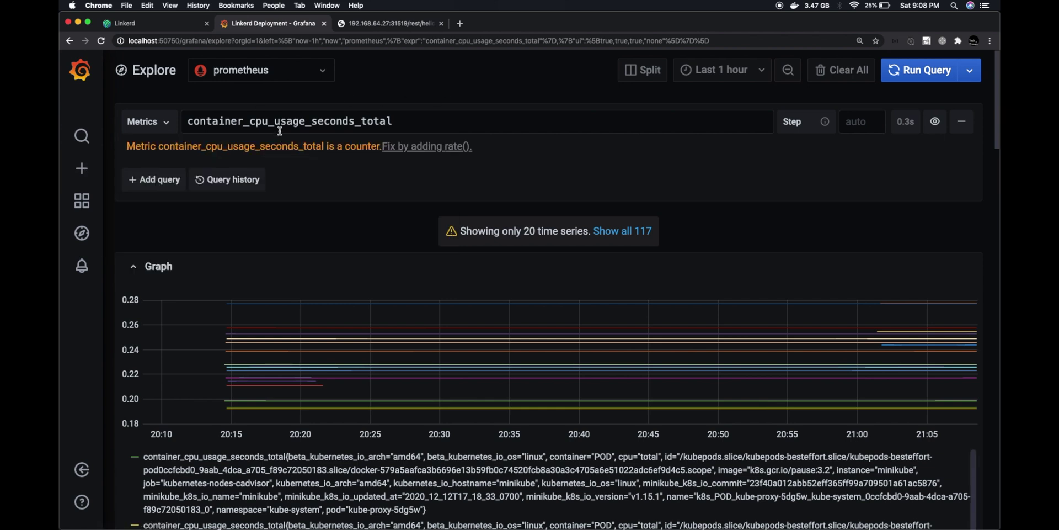
mouse_move(101, 161)
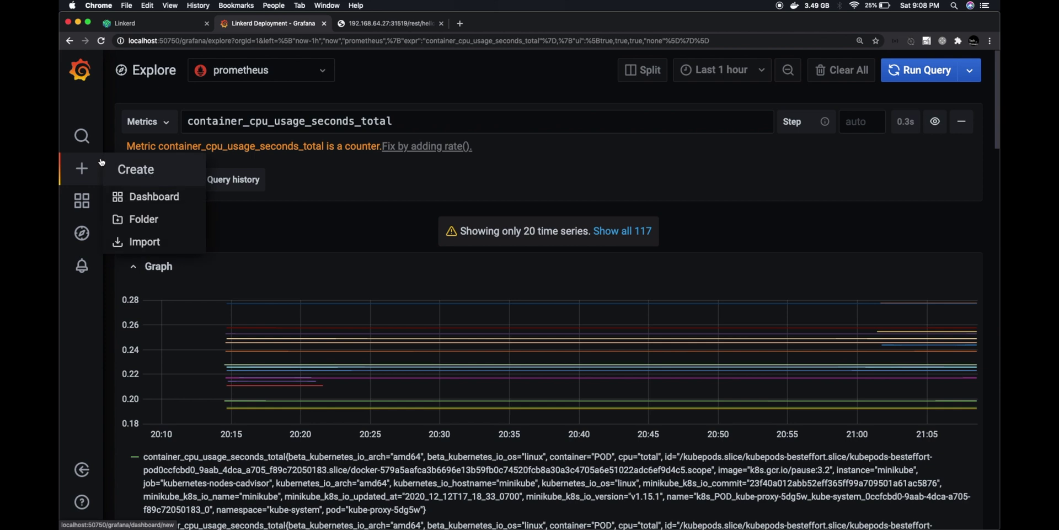
left_click(151, 117)
scroll(267, 204, "down", 5)
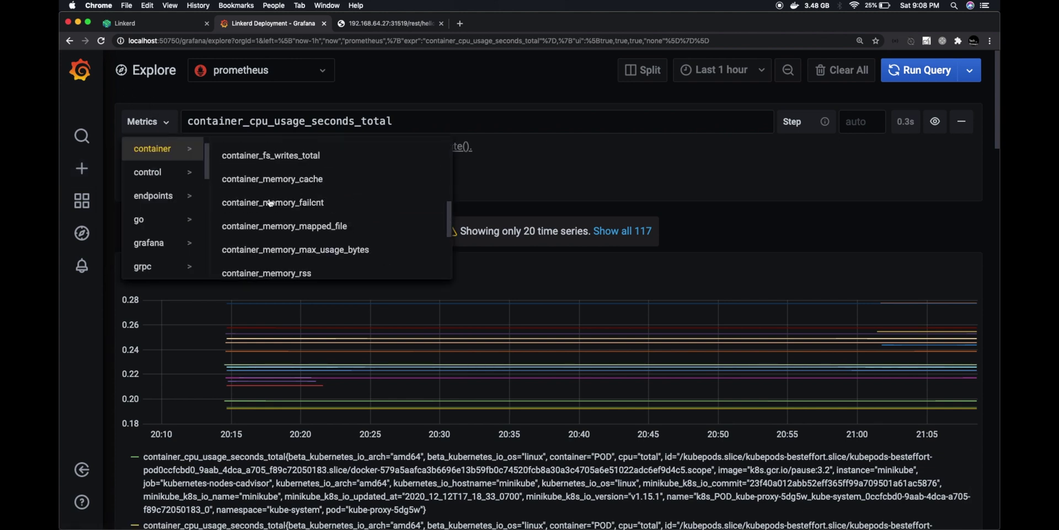
scroll(269, 203, "down", 5)
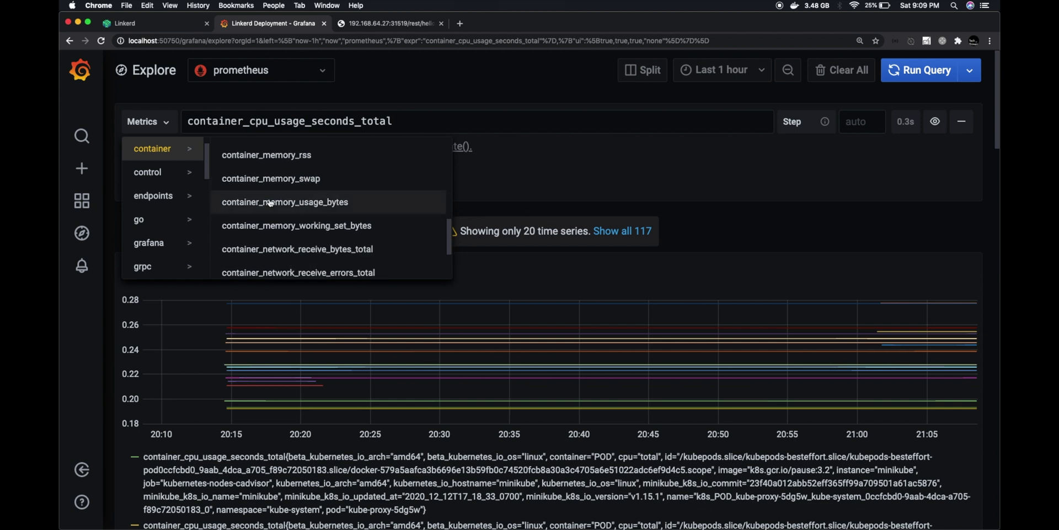
left_click(101, 81)
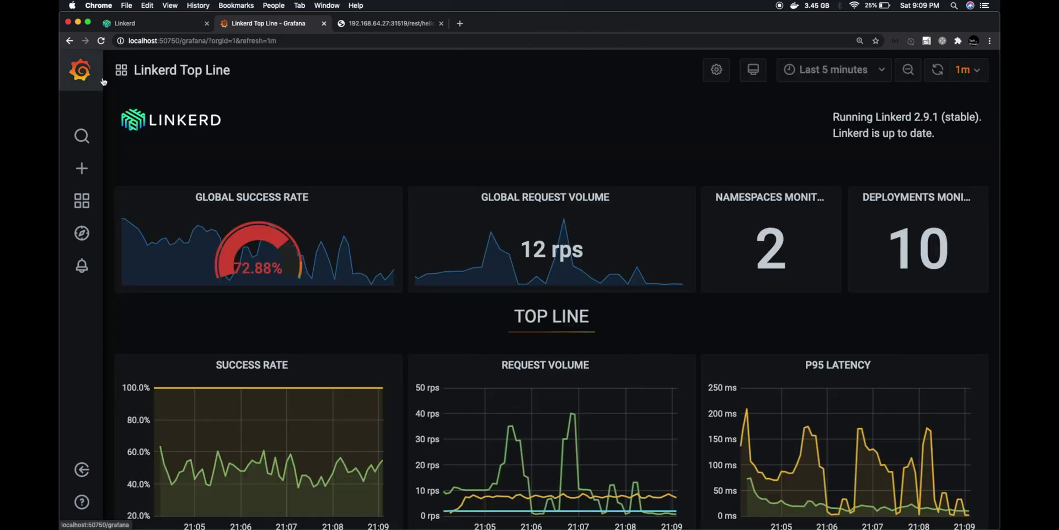